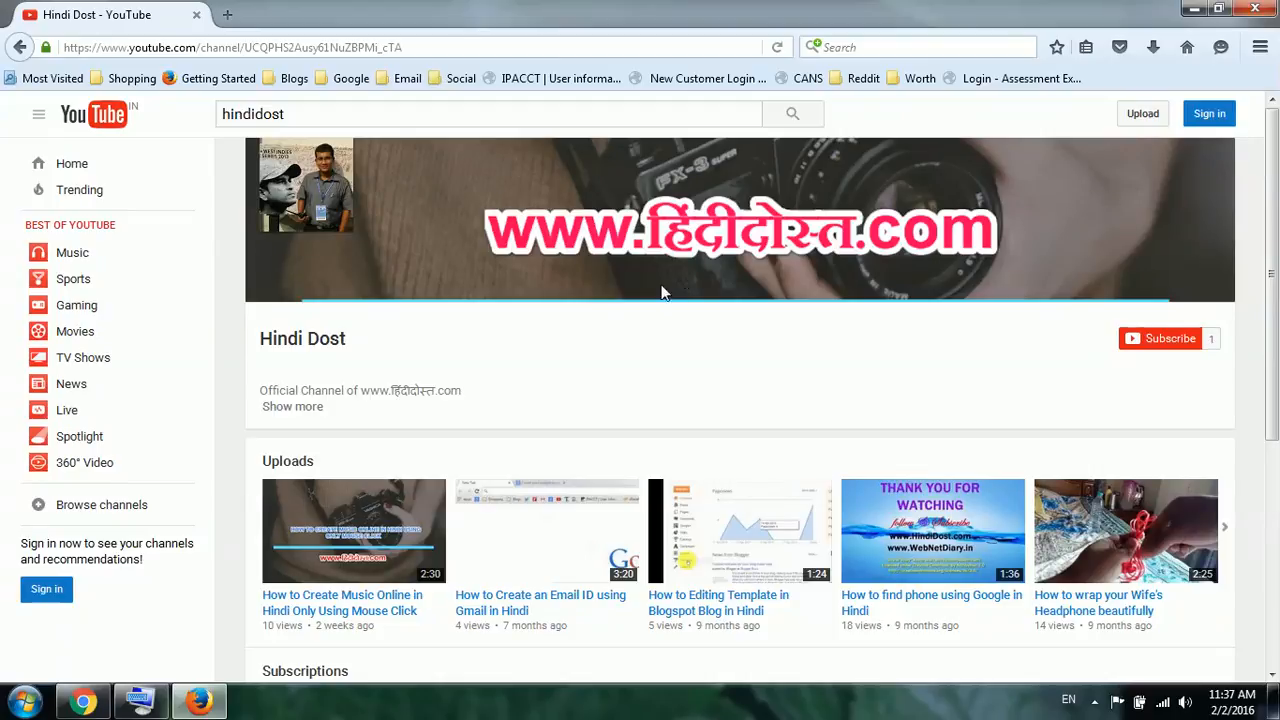
# Switch to Chrome and open tools.pingdom.com in a new tab.
pyautogui.click(84, 702)
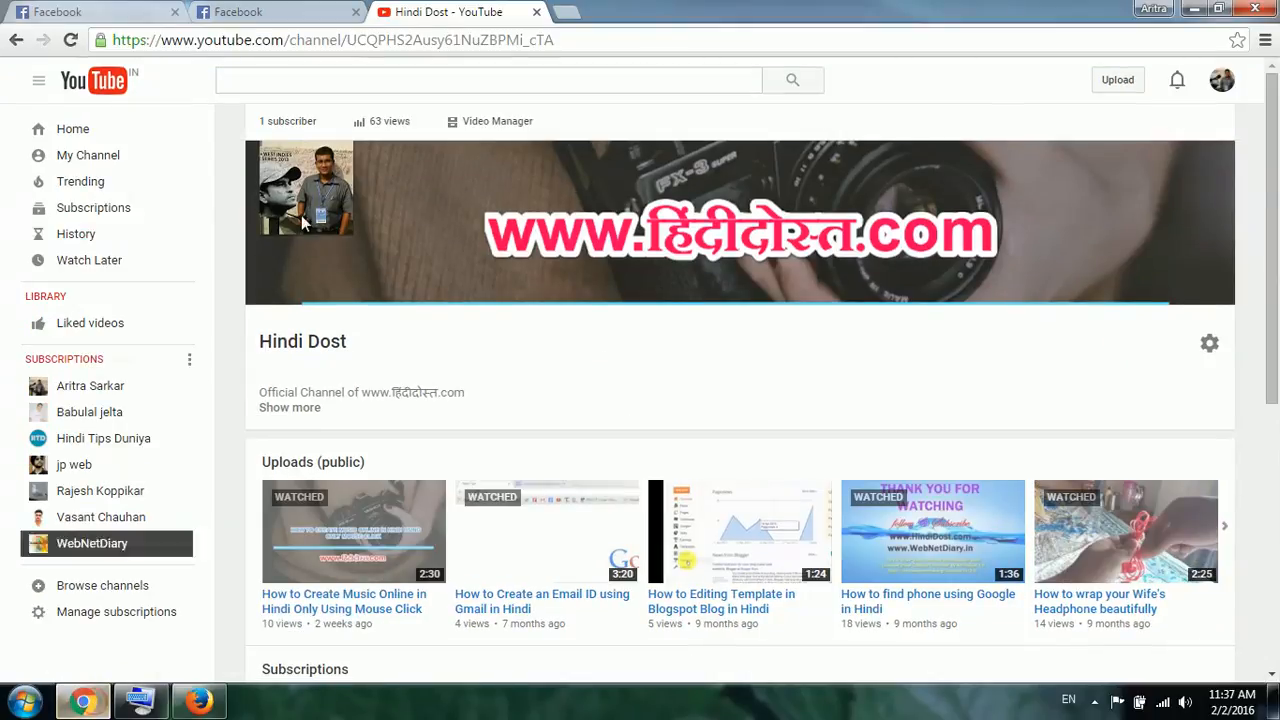
pyautogui.click(566, 13)
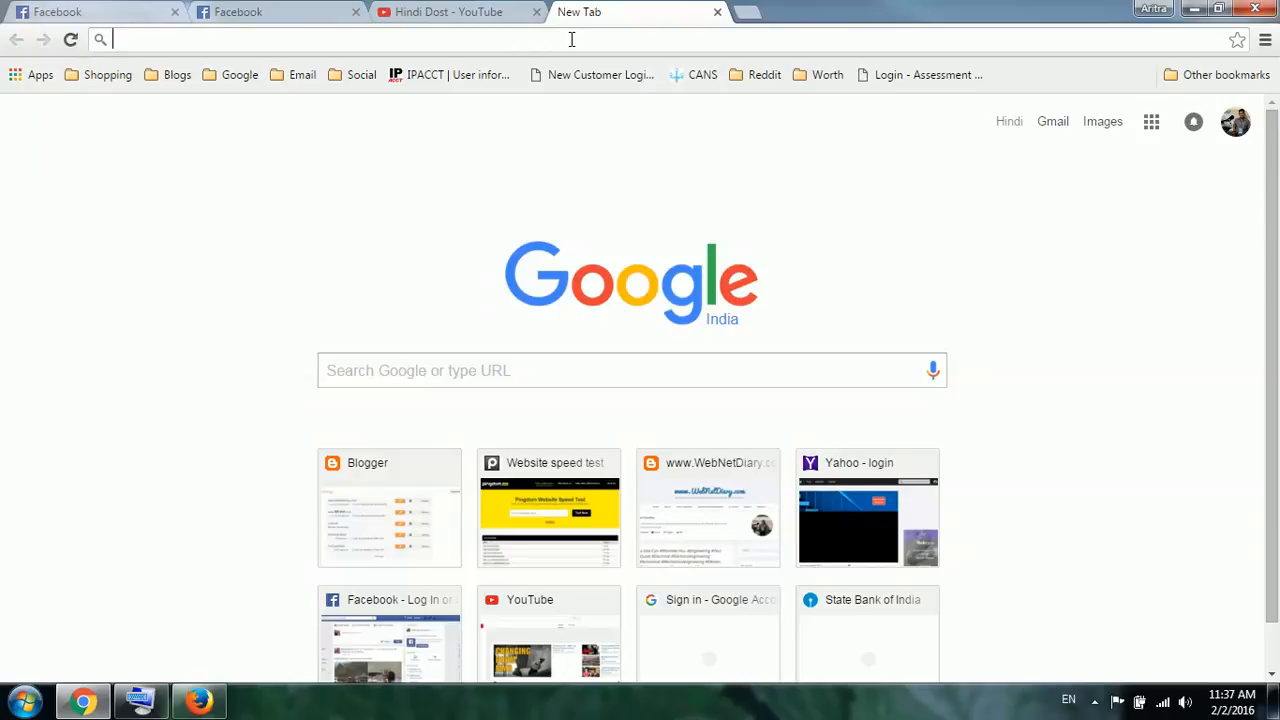
pyautogui.write('too')
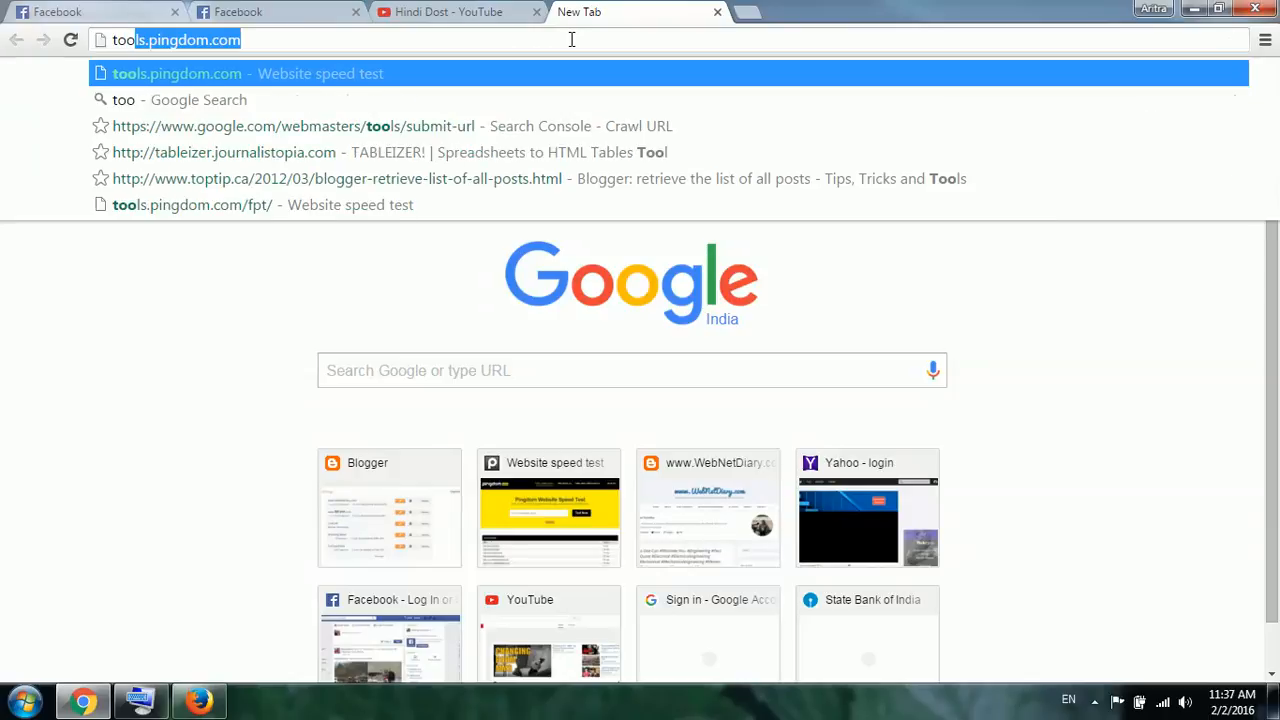
pyautogui.write('ls.')
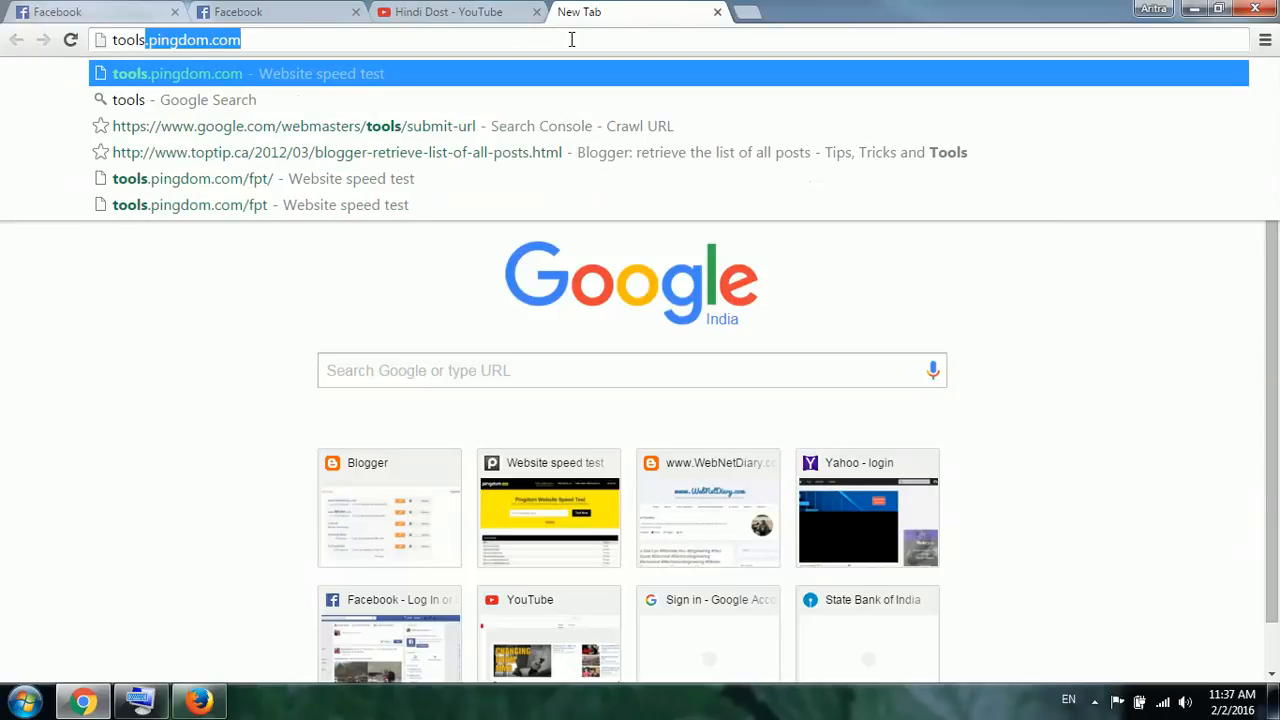
pyautogui.write('ping')
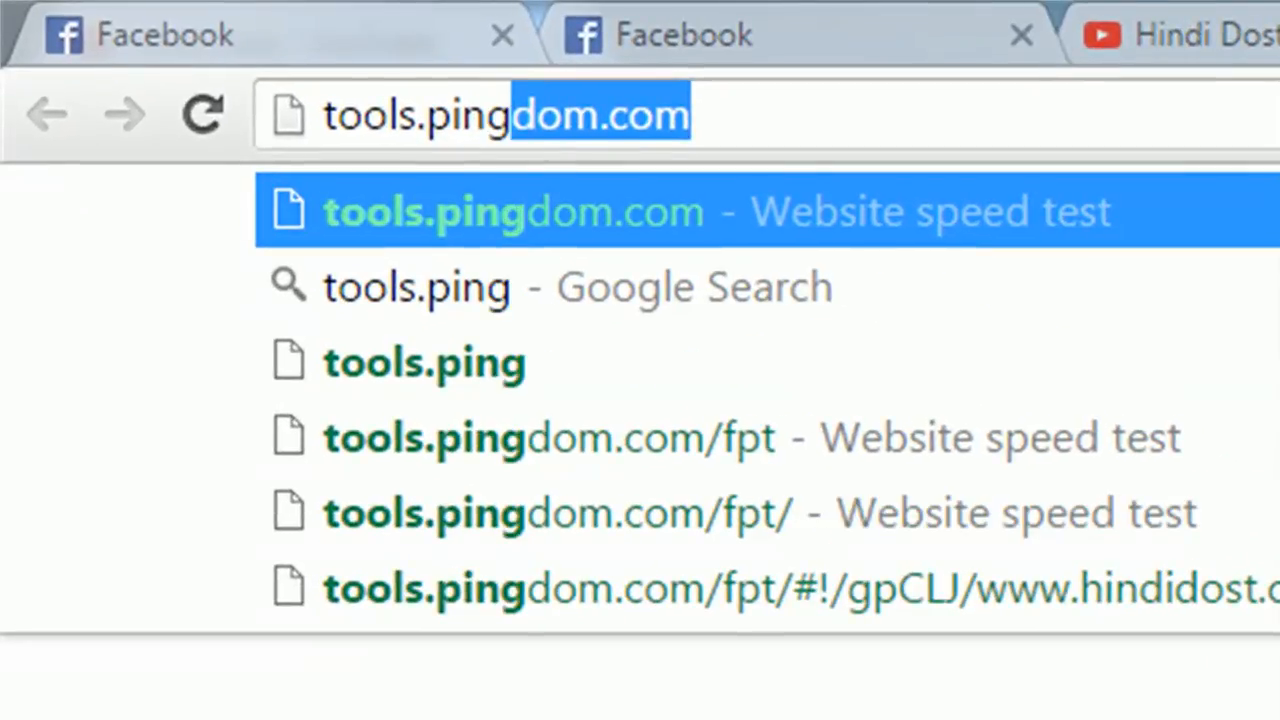
pyautogui.write('dom.com')
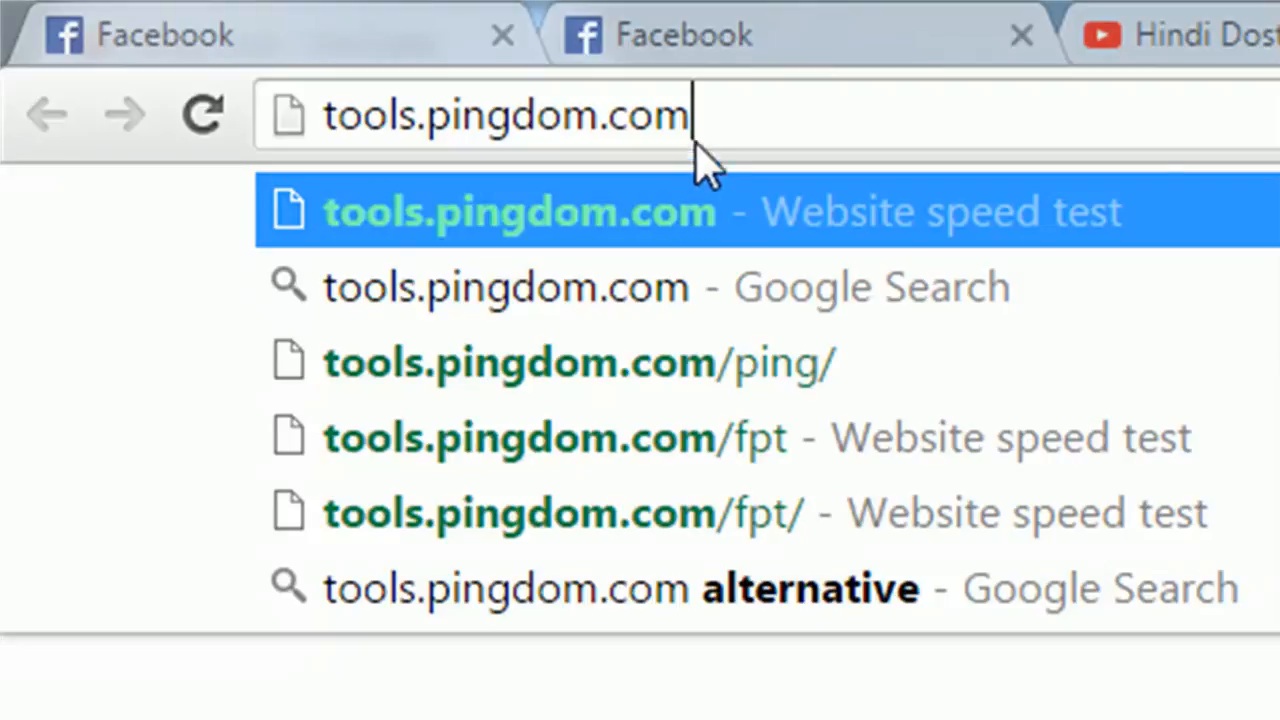
pyautogui.moveTo(692, 116); pyautogui.dragTo(314, 110)
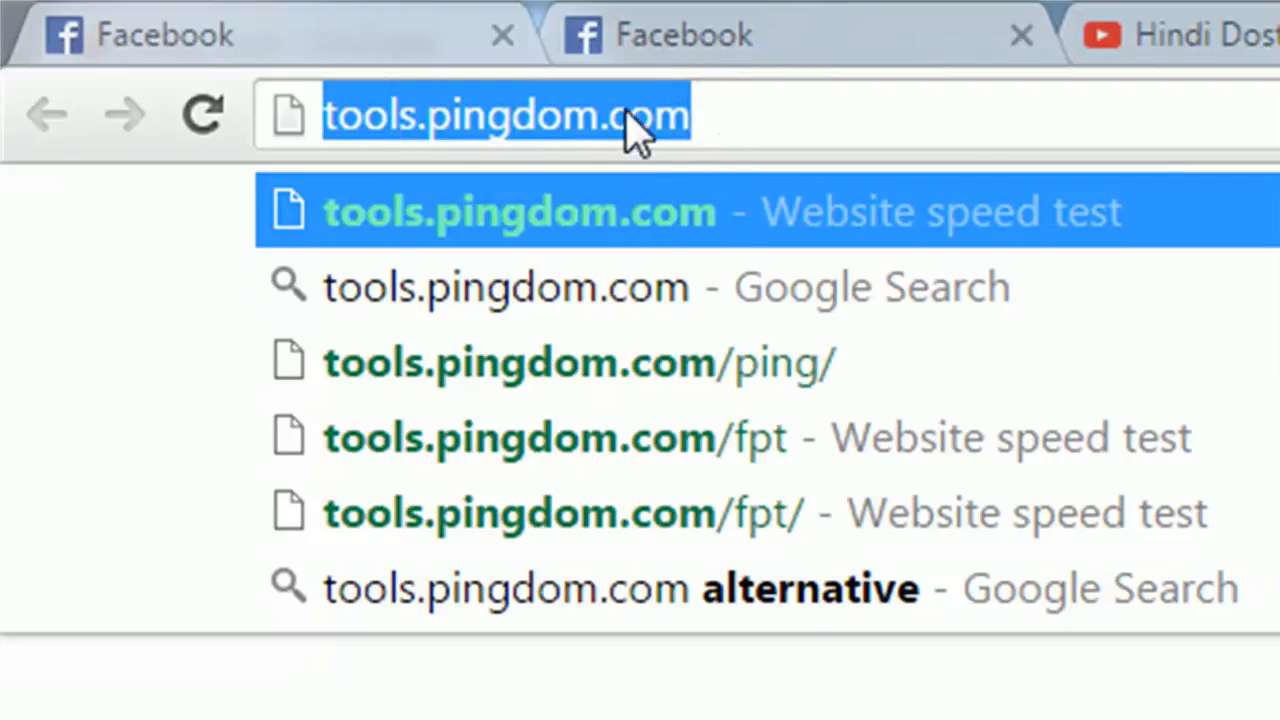
pyautogui.click(734, 114)
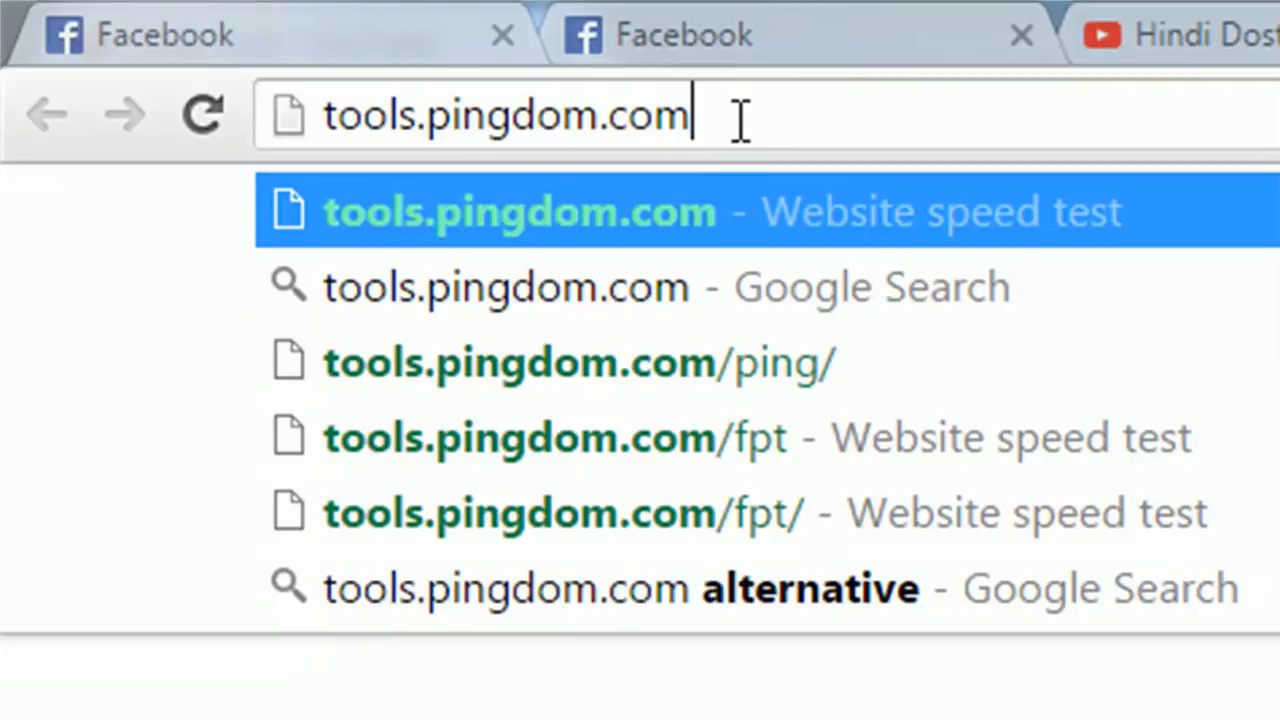
pyautogui.click(697, 230)
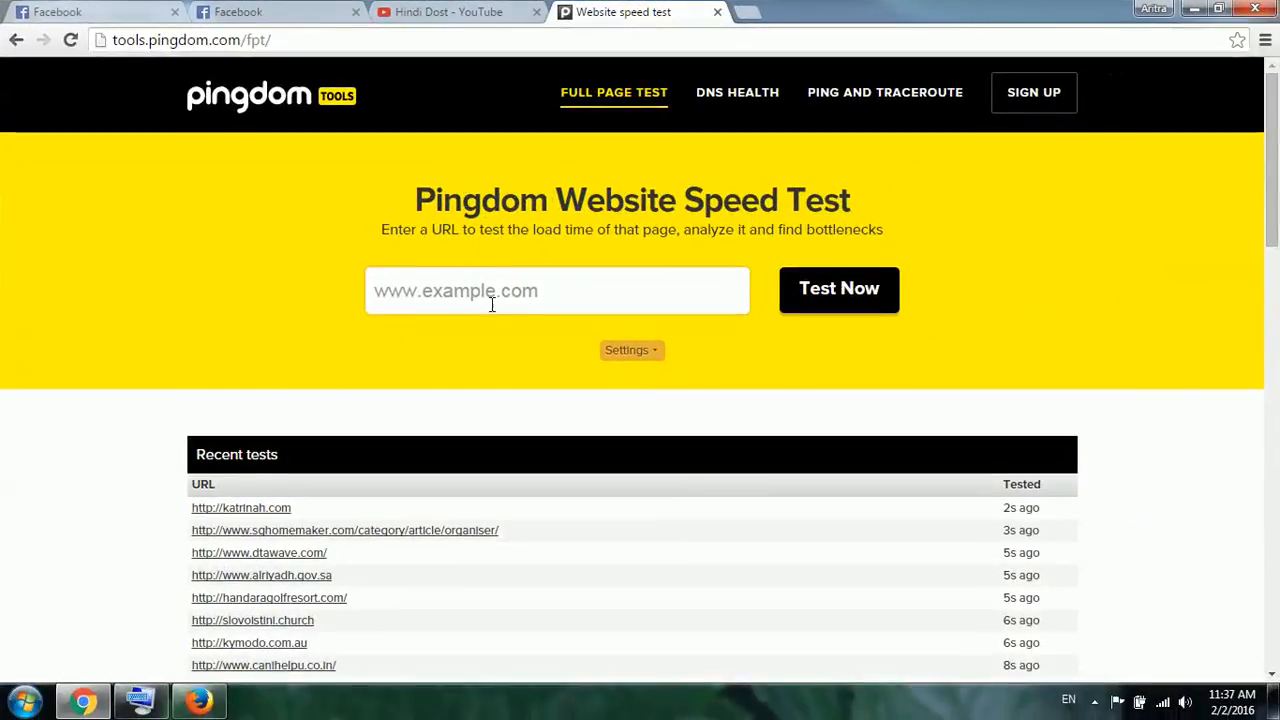
pyautogui.click(546, 290)
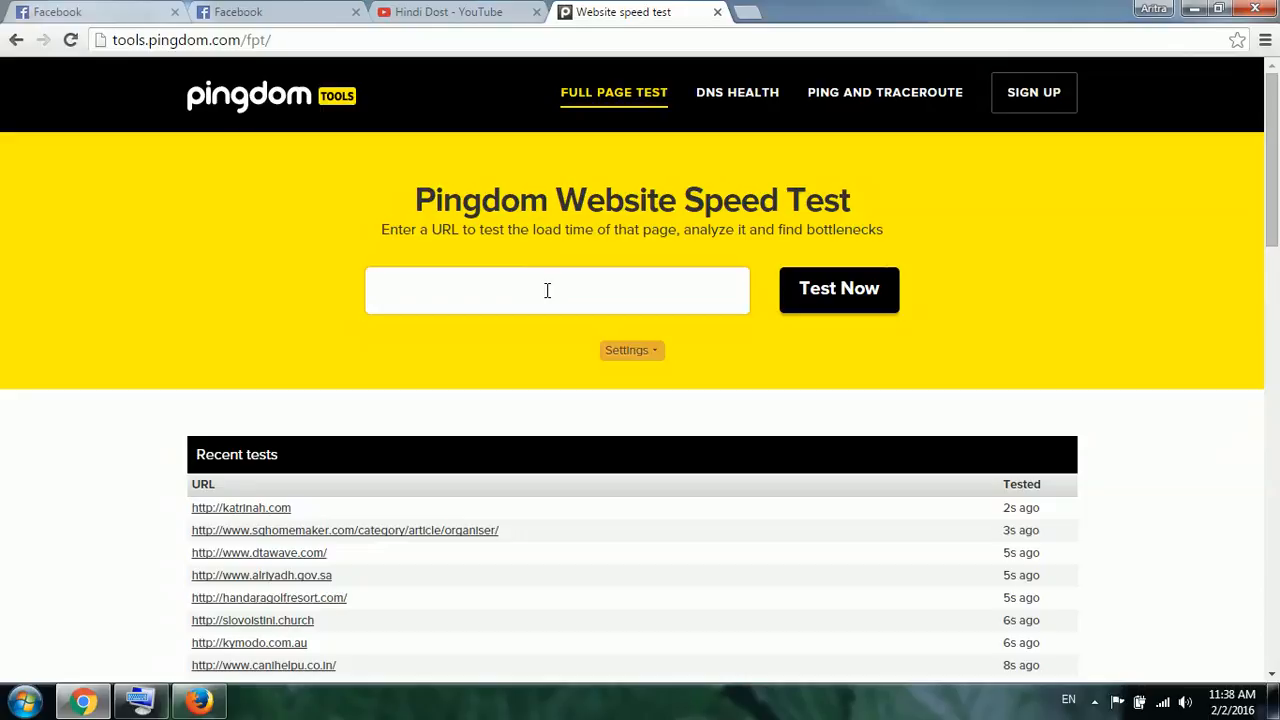
pyautogui.write('www.hi')
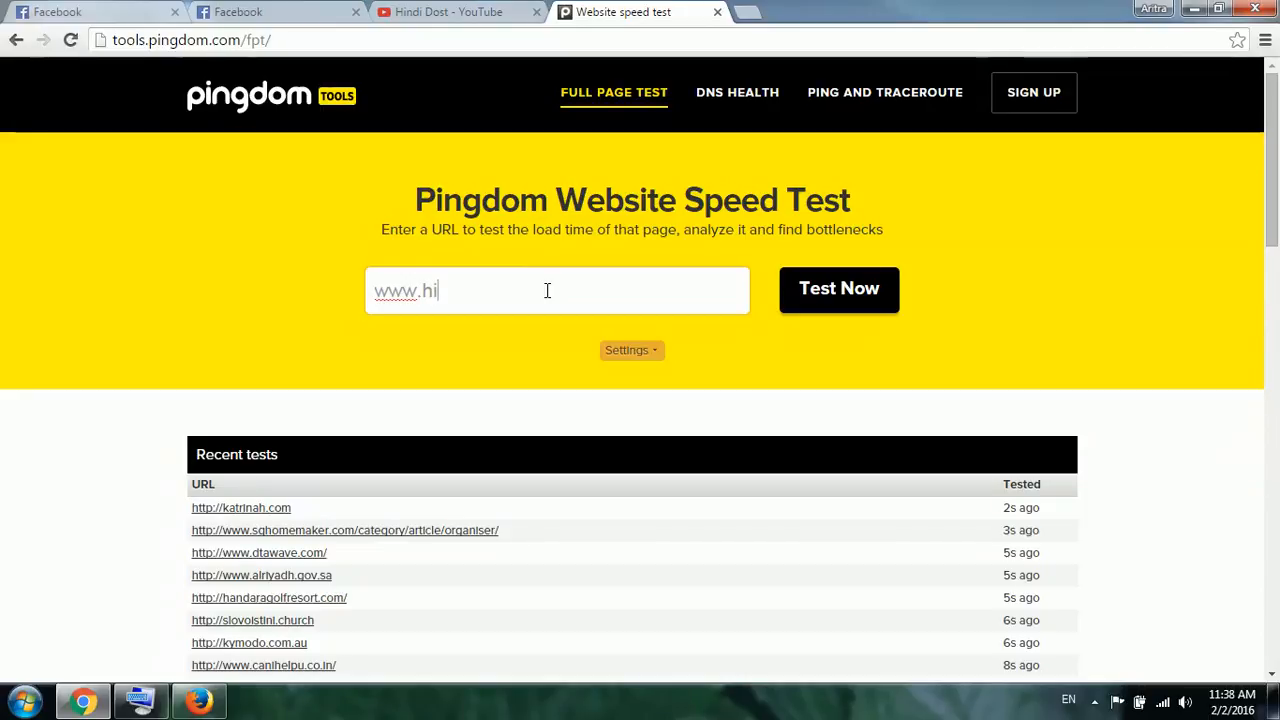
pyautogui.write('ndidost.com')
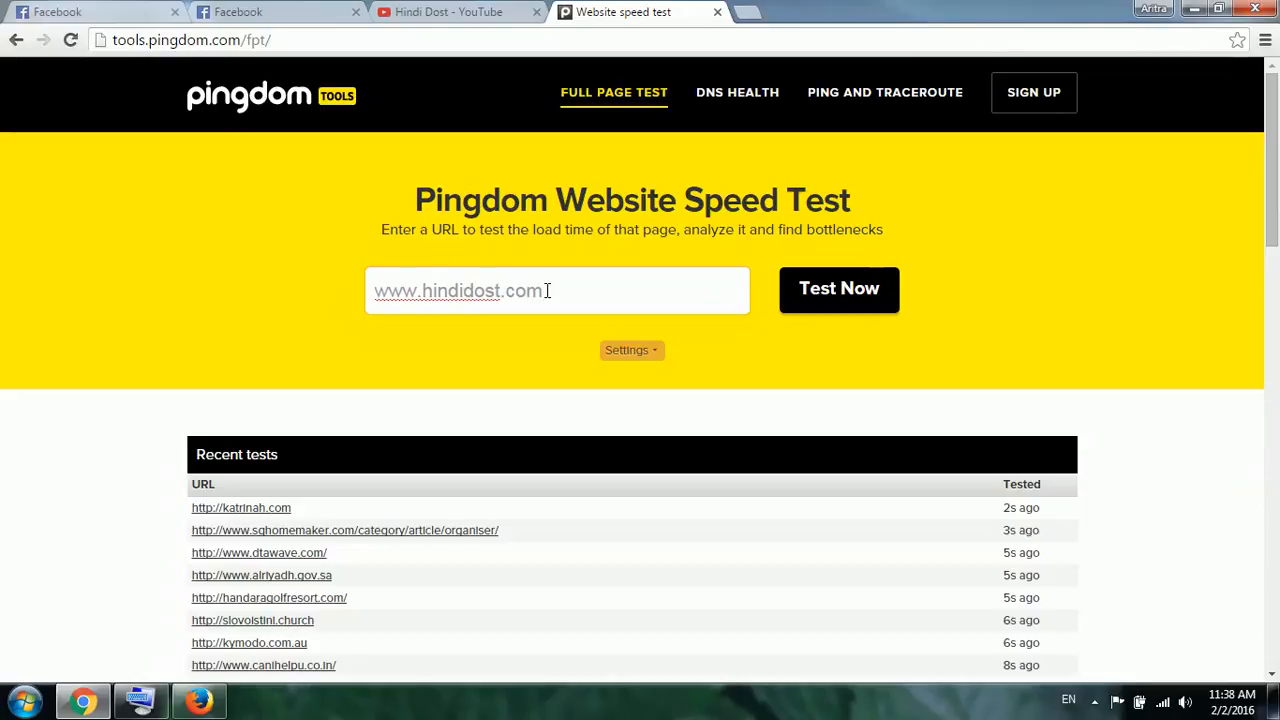
pyautogui.click(845, 297)
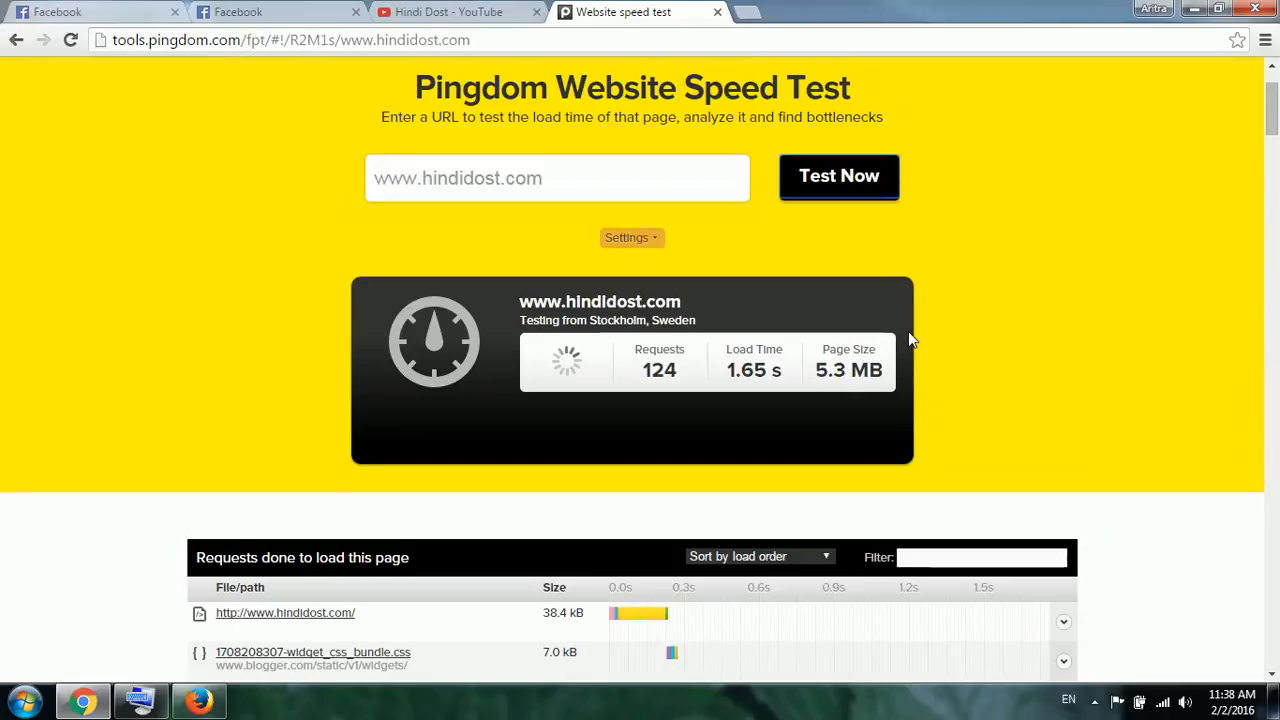
pyautogui.scroll(-1, 908, 331)
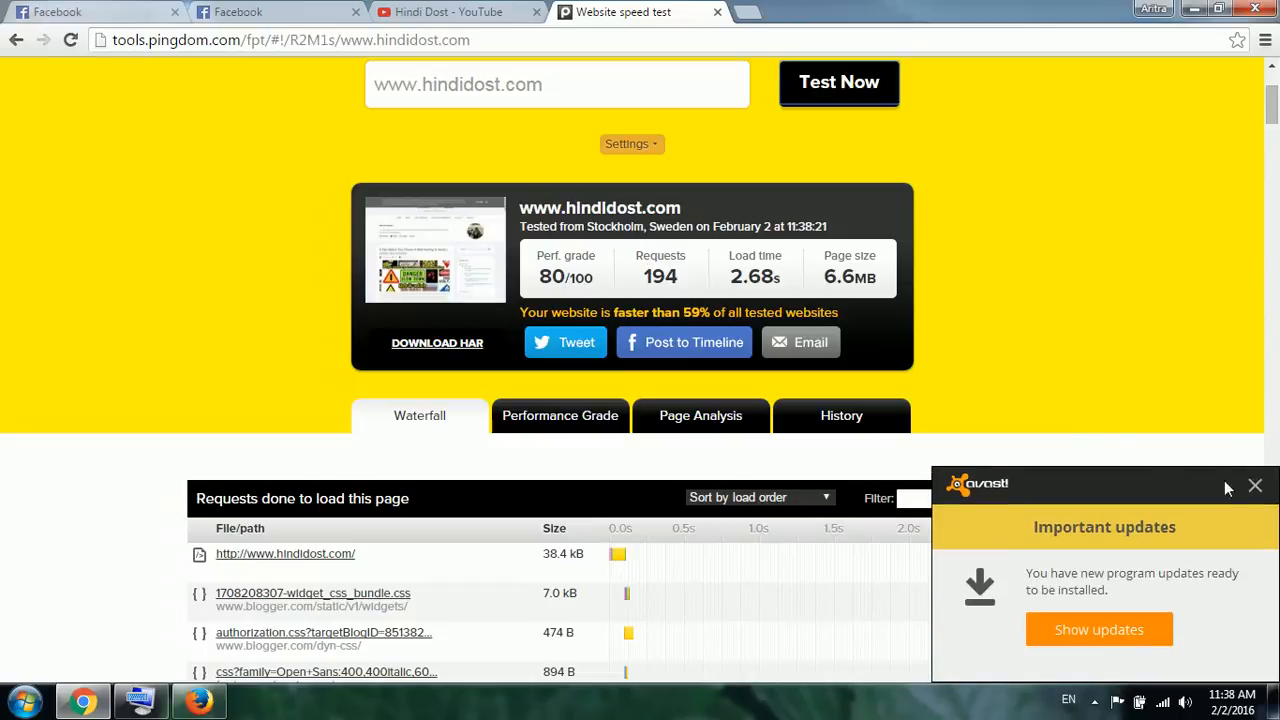
pyautogui.click(1256, 487)
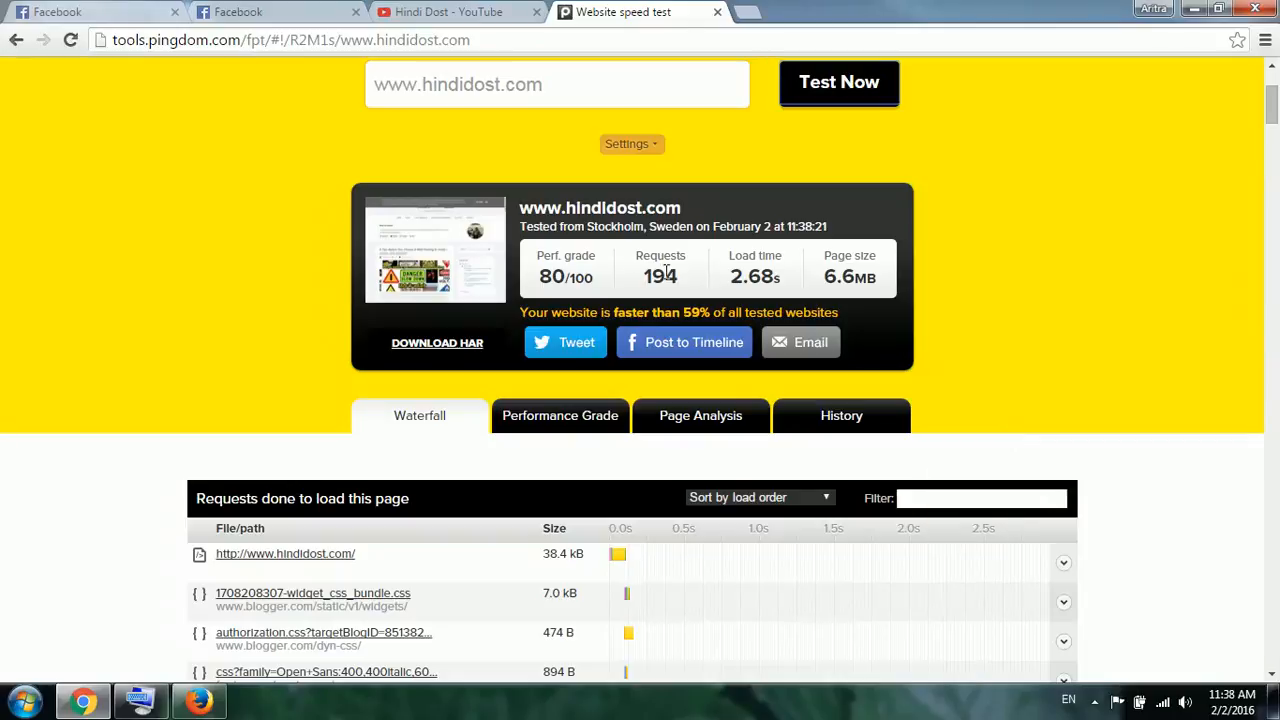
# Examine the performance grade, load time, page size and comparison with other tested websites in the test summary.
pyautogui.doubleClick(569, 277)
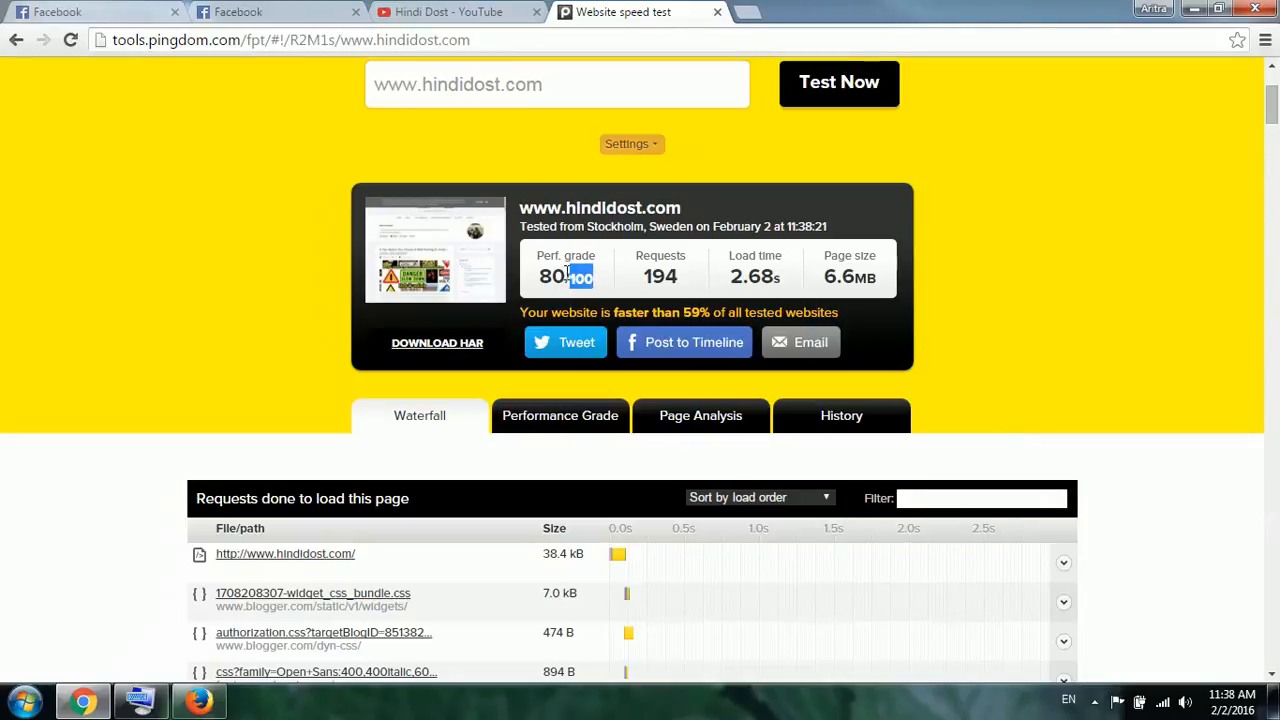
pyautogui.doubleClick(560, 277)
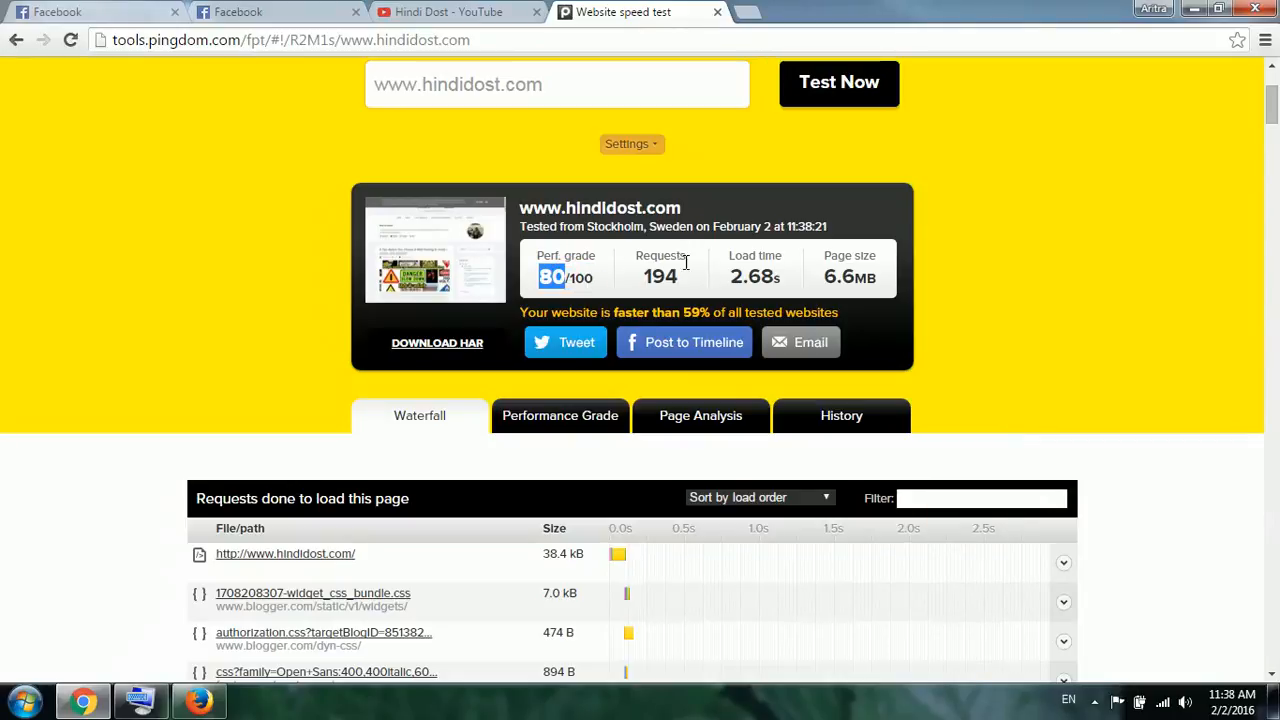
pyautogui.moveTo(732, 279); pyautogui.dragTo(781, 278)
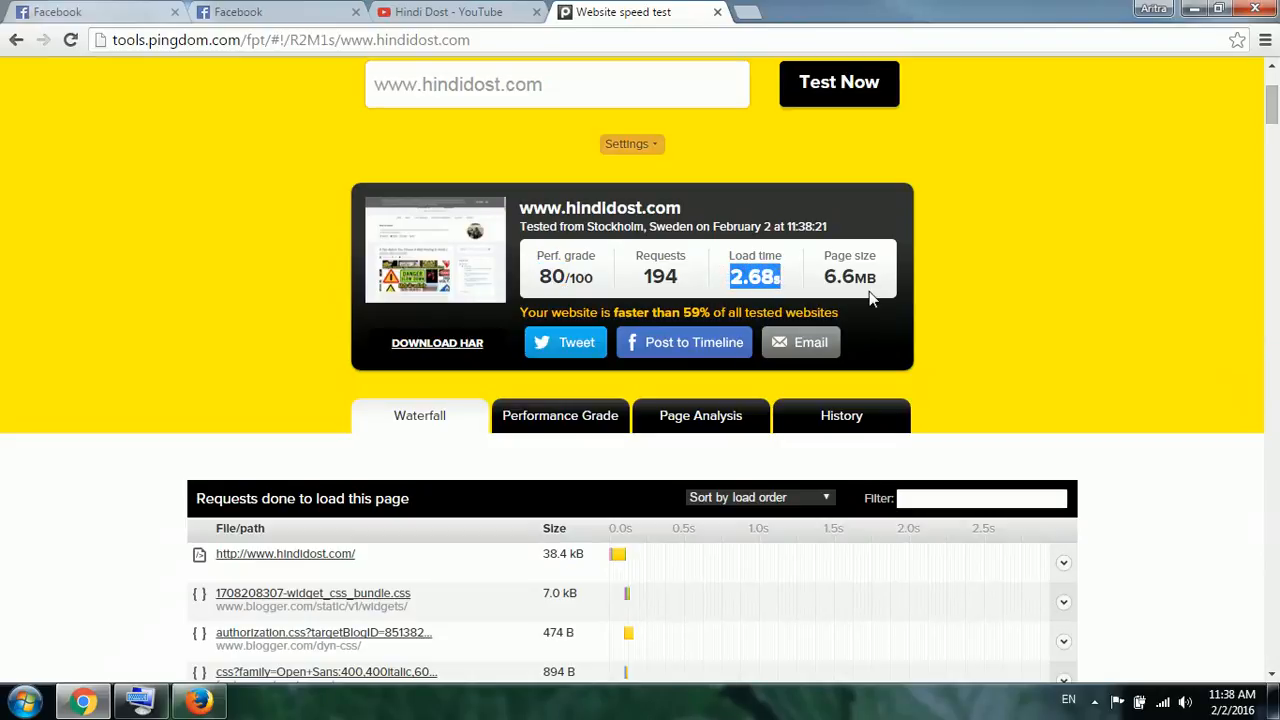
pyautogui.moveTo(884, 282); pyautogui.dragTo(743, 278)
pyautogui.moveTo(879, 280); pyautogui.dragTo(825, 279)
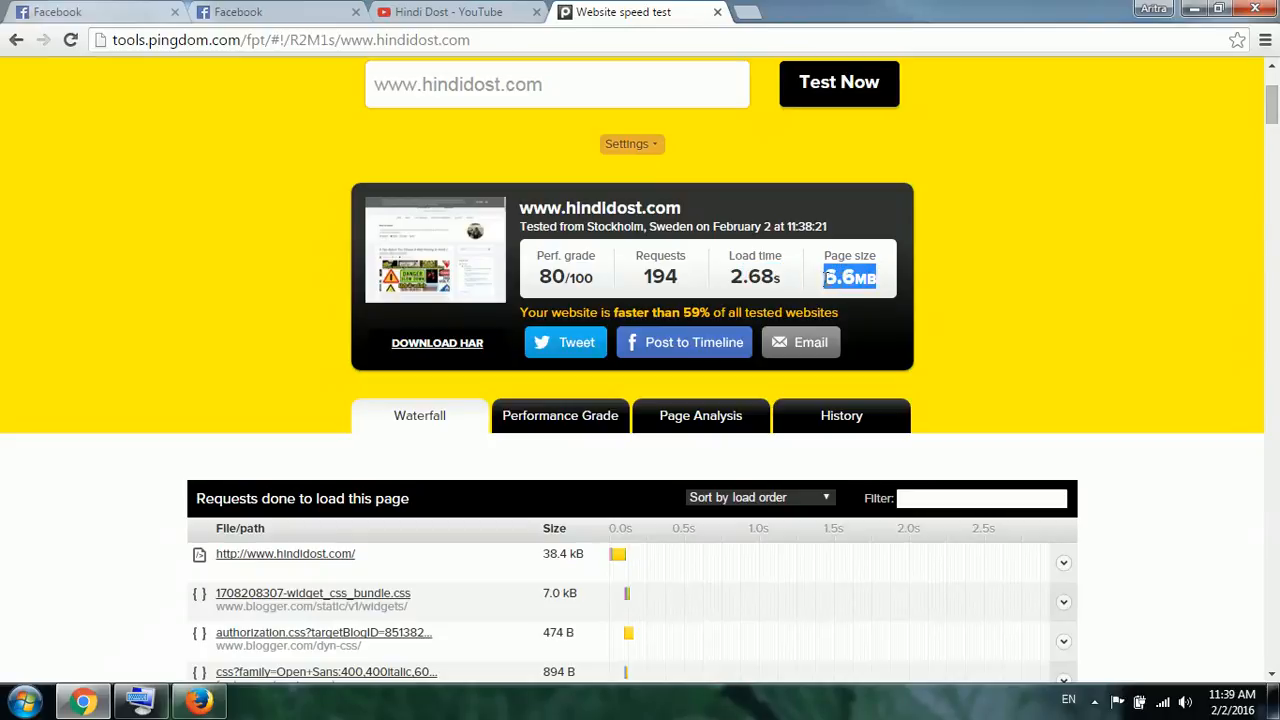
pyautogui.click(889, 287)
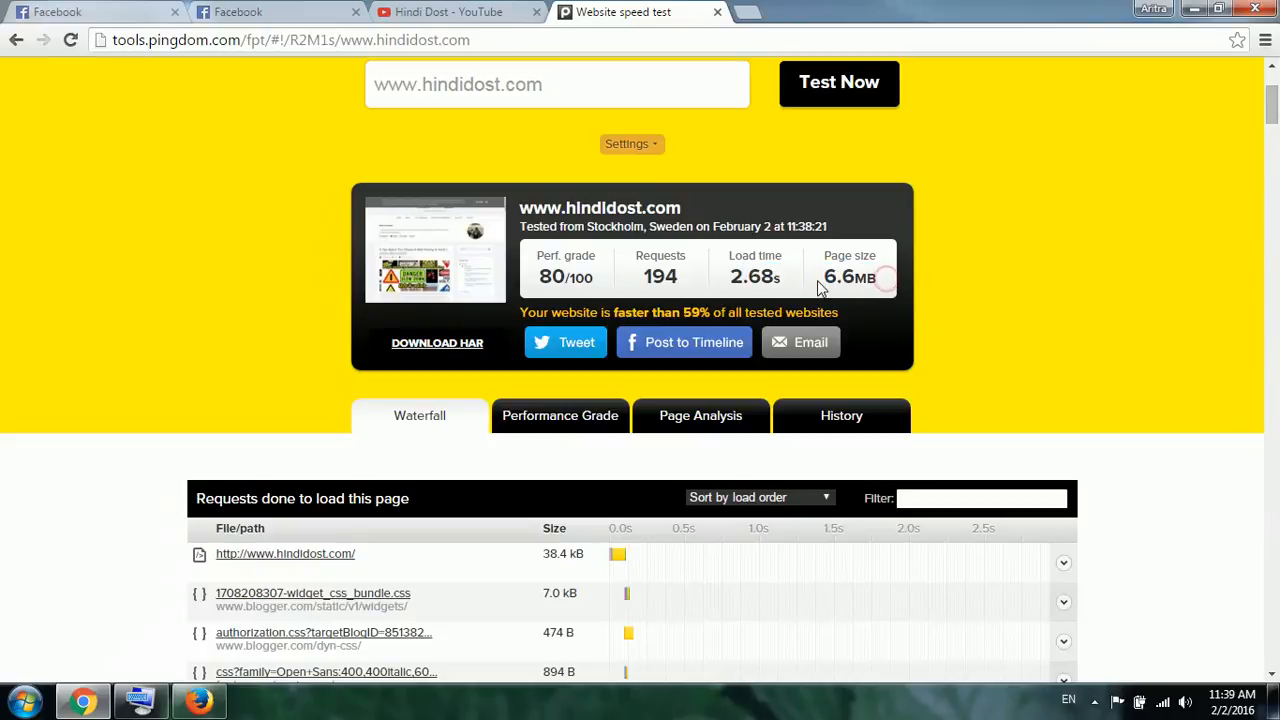
pyautogui.moveTo(791, 278); pyautogui.dragTo(729, 266)
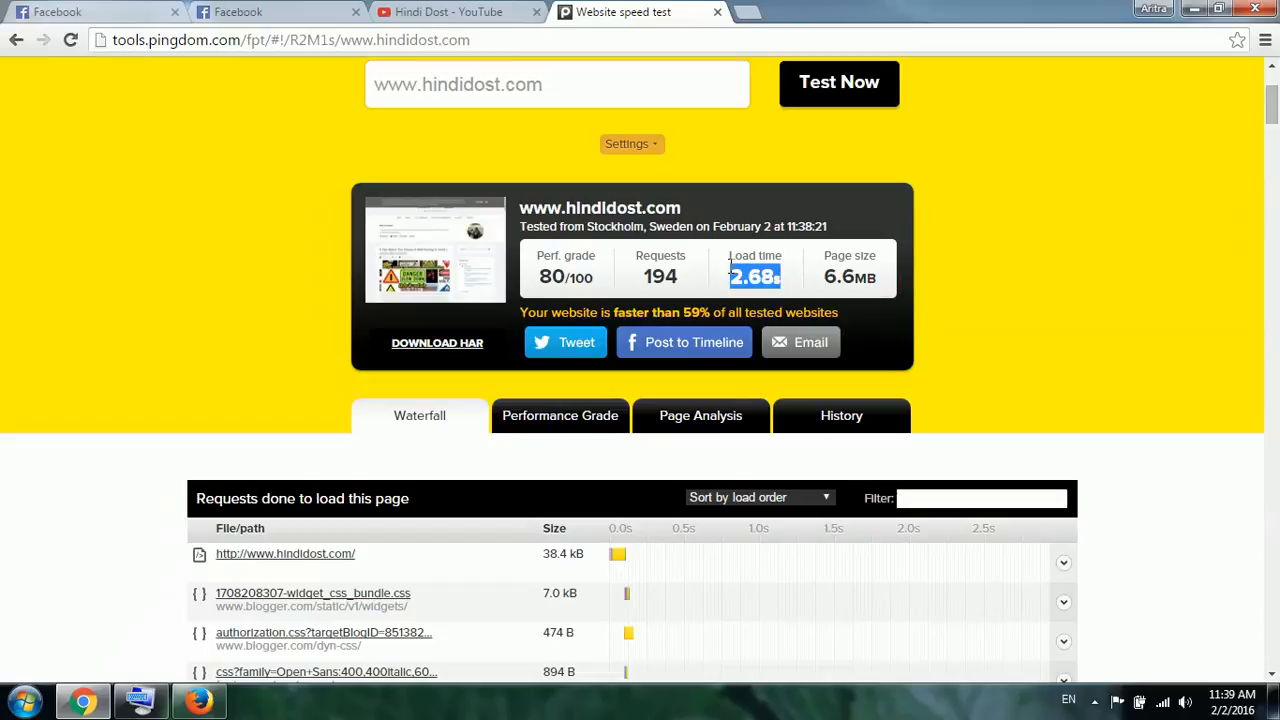
pyautogui.click(953, 298)
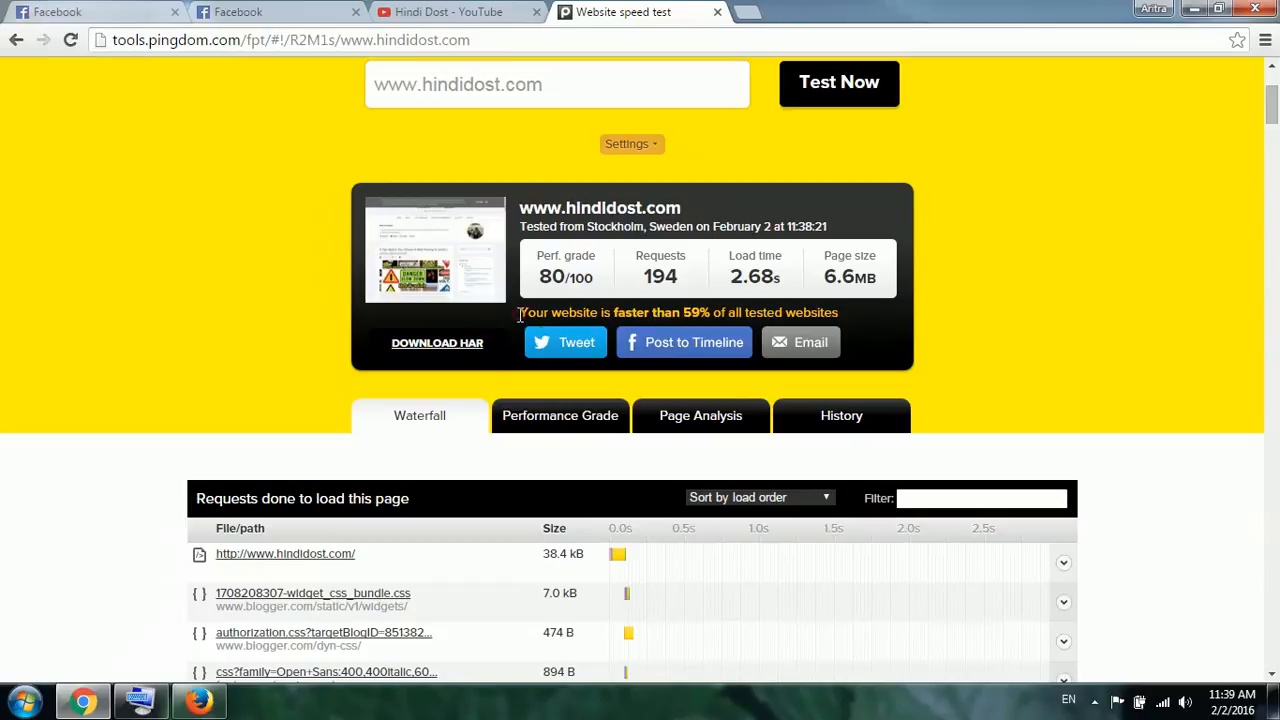
pyautogui.moveTo(519, 314); pyautogui.dragTo(843, 314)
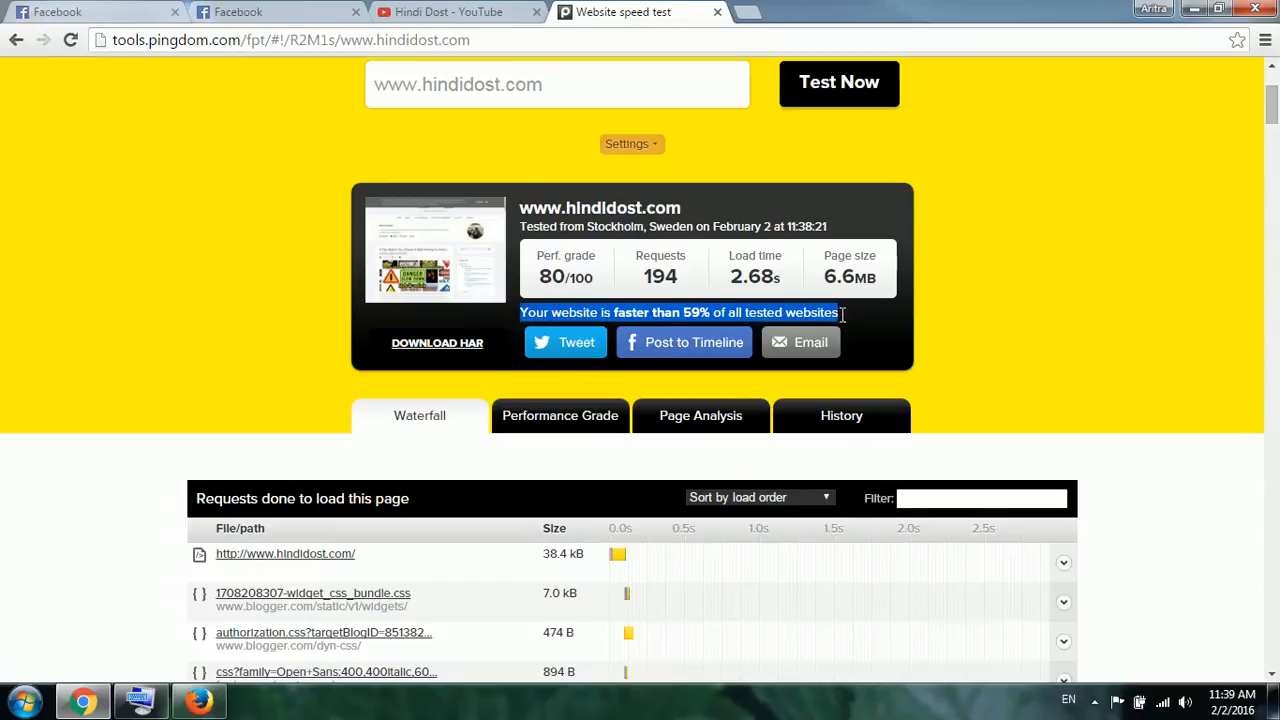
pyautogui.click(945, 318)
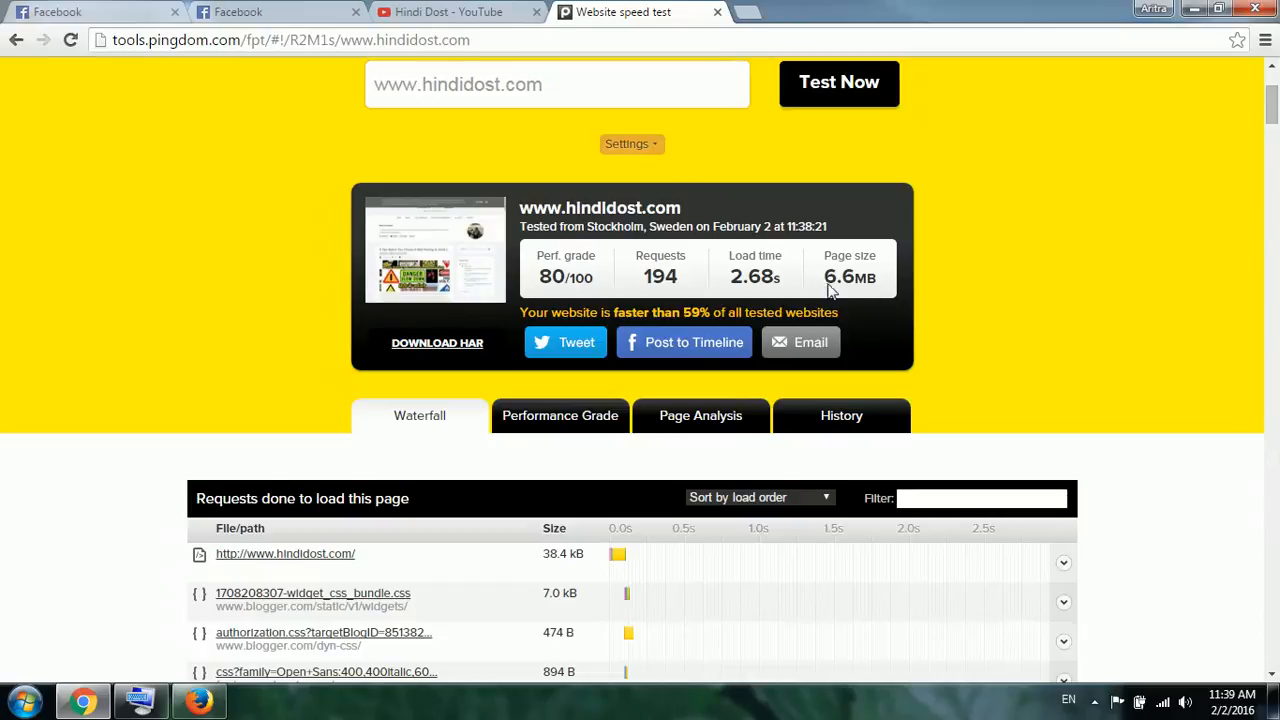
# Examine the request count and the waterfall list of page requests, including the timing breakdown of the nextwebsiteprofile GIF.
pyautogui.scroll(-4, 866, 345)
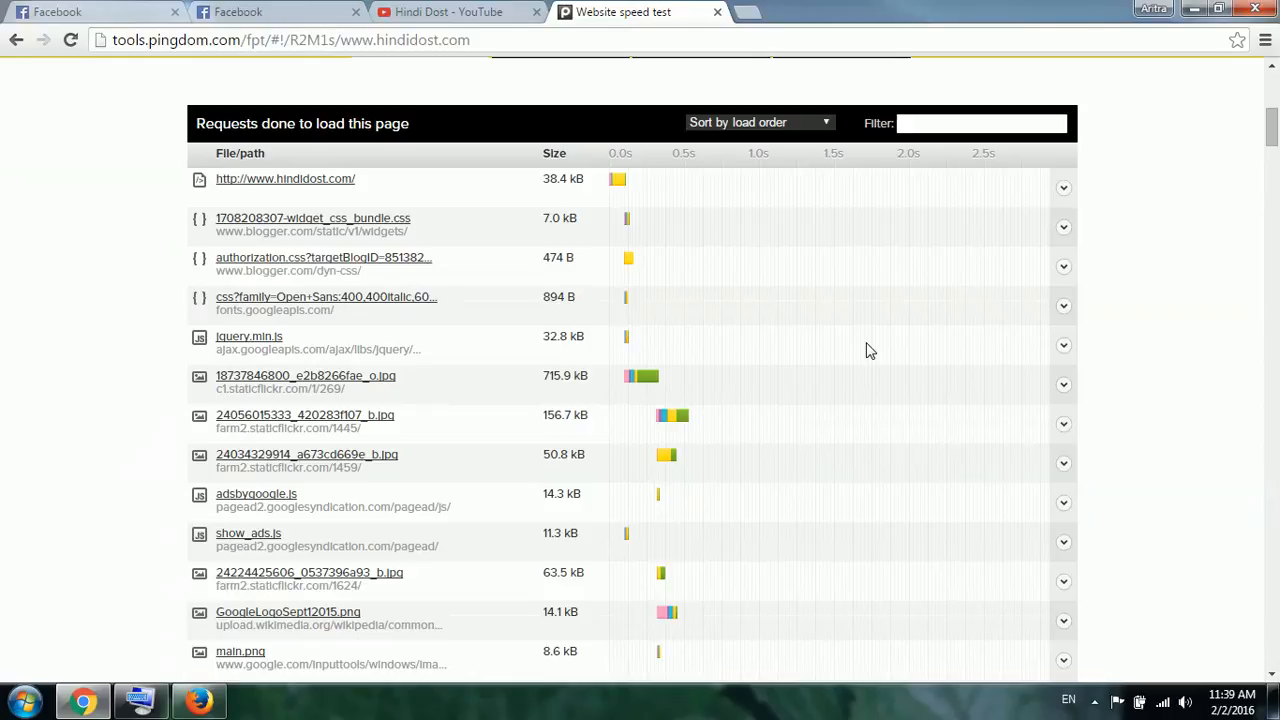
pyautogui.scroll(6, 866, 345)
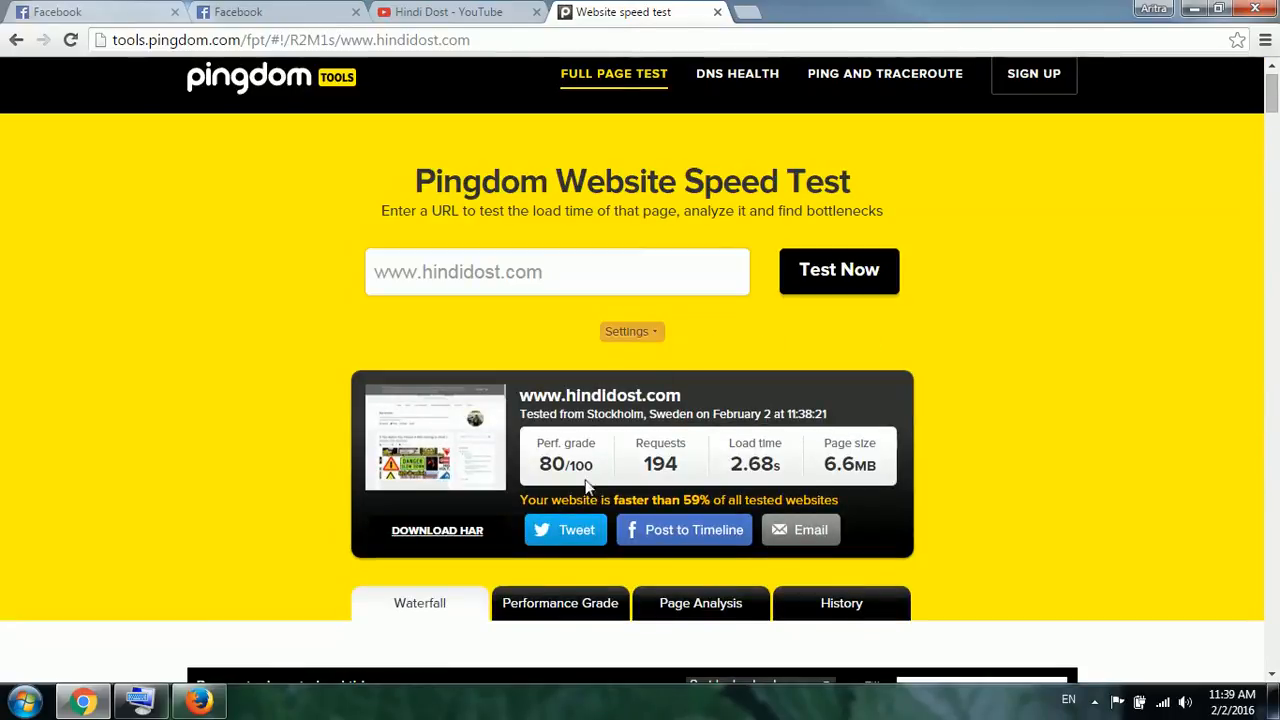
pyautogui.doubleClick(650, 465)
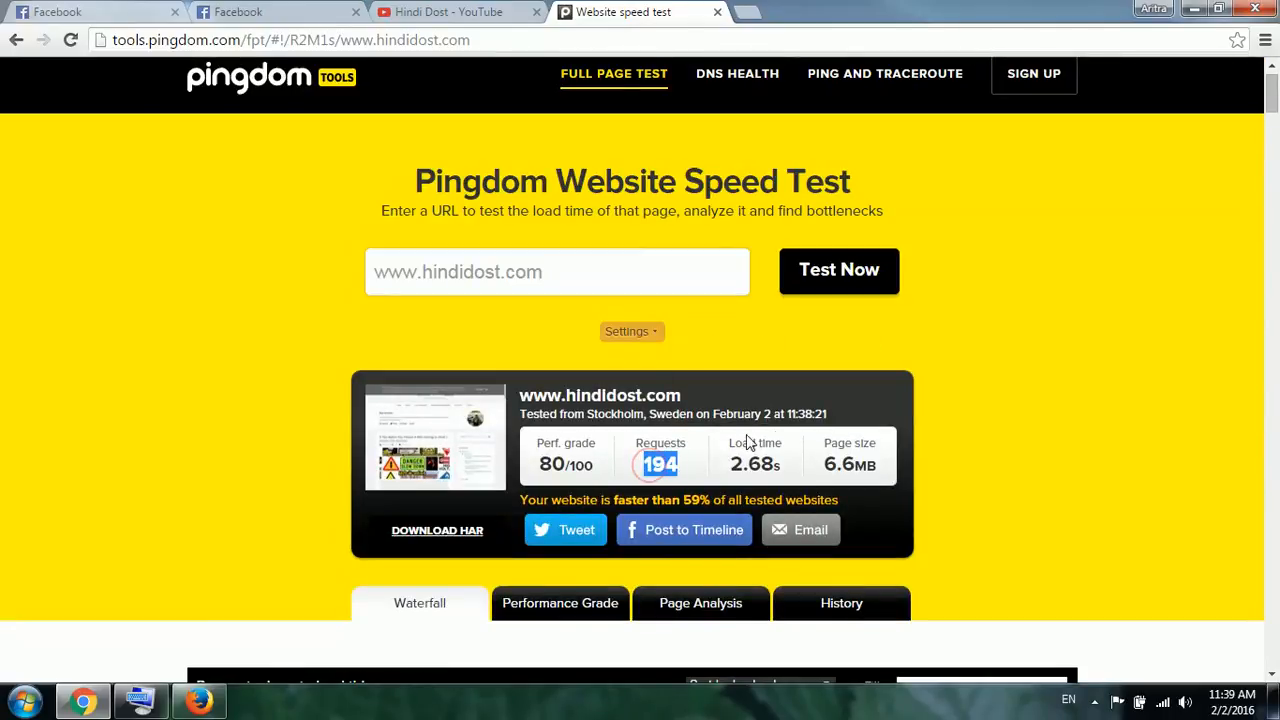
pyautogui.scroll(-3, 982, 450)
pyautogui.scroll(-3, 982, 455)
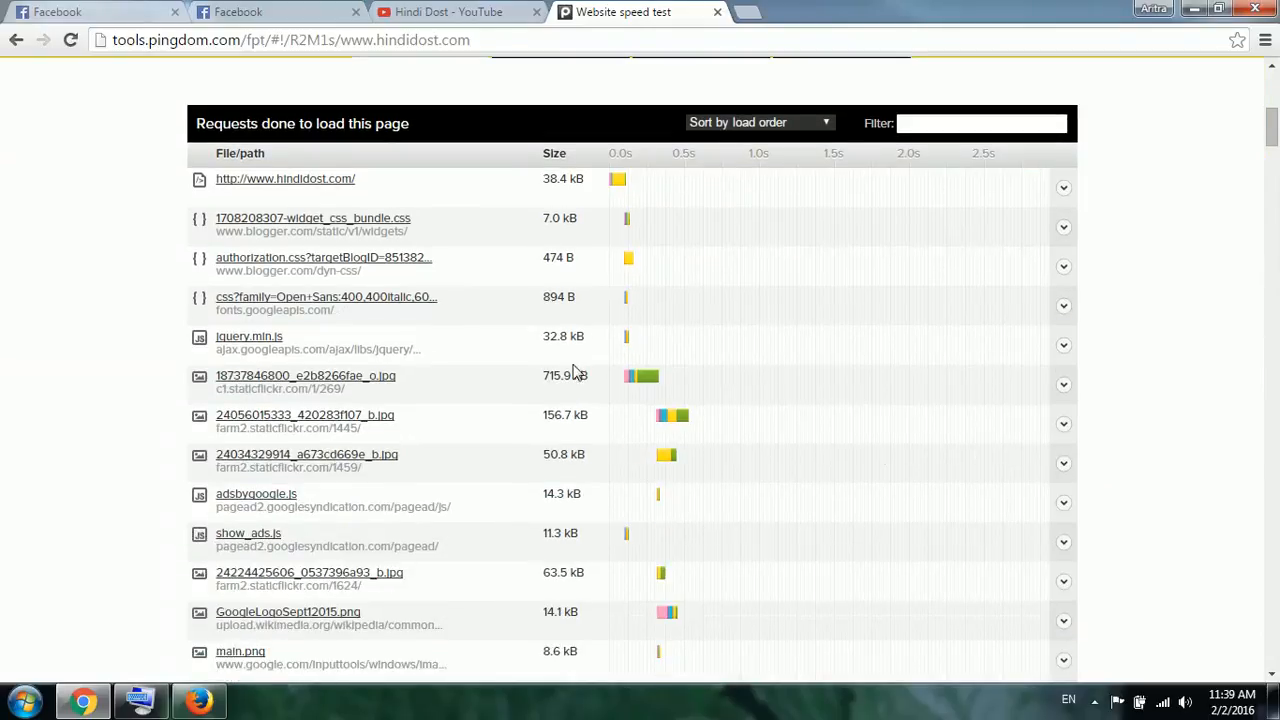
pyautogui.scroll(-8, 145, 370)
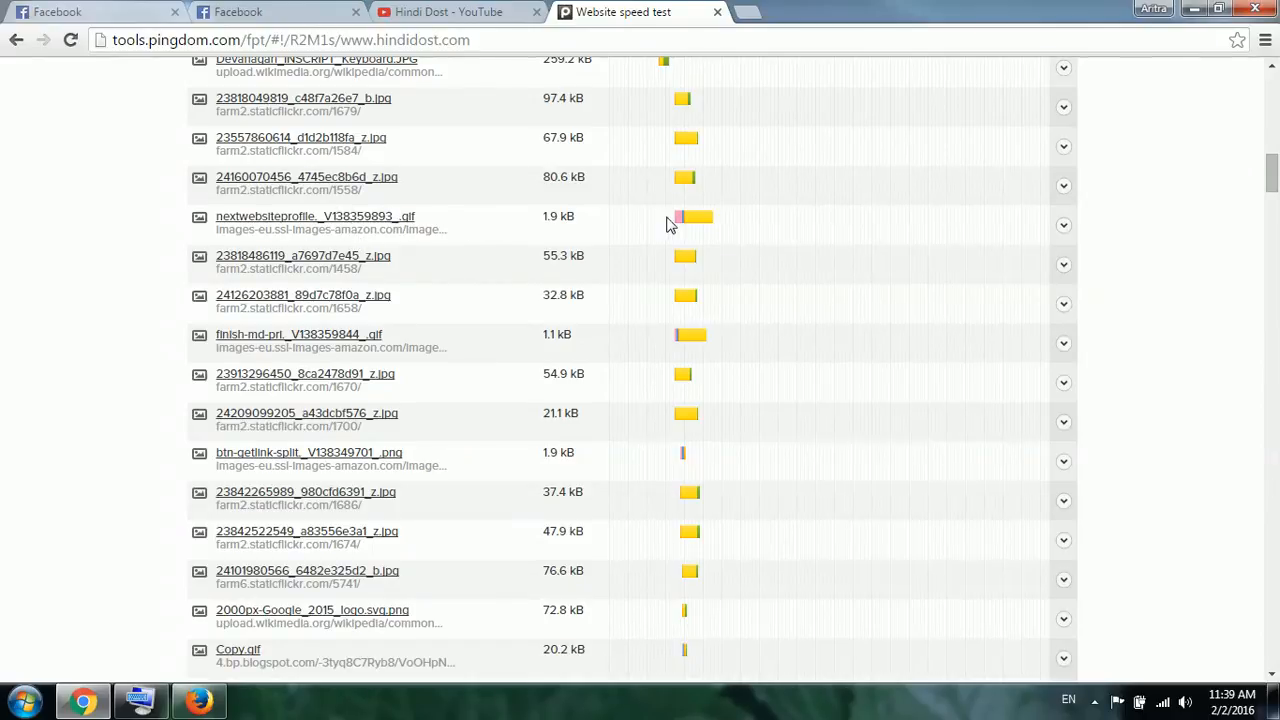
pyautogui.moveTo(685, 224)
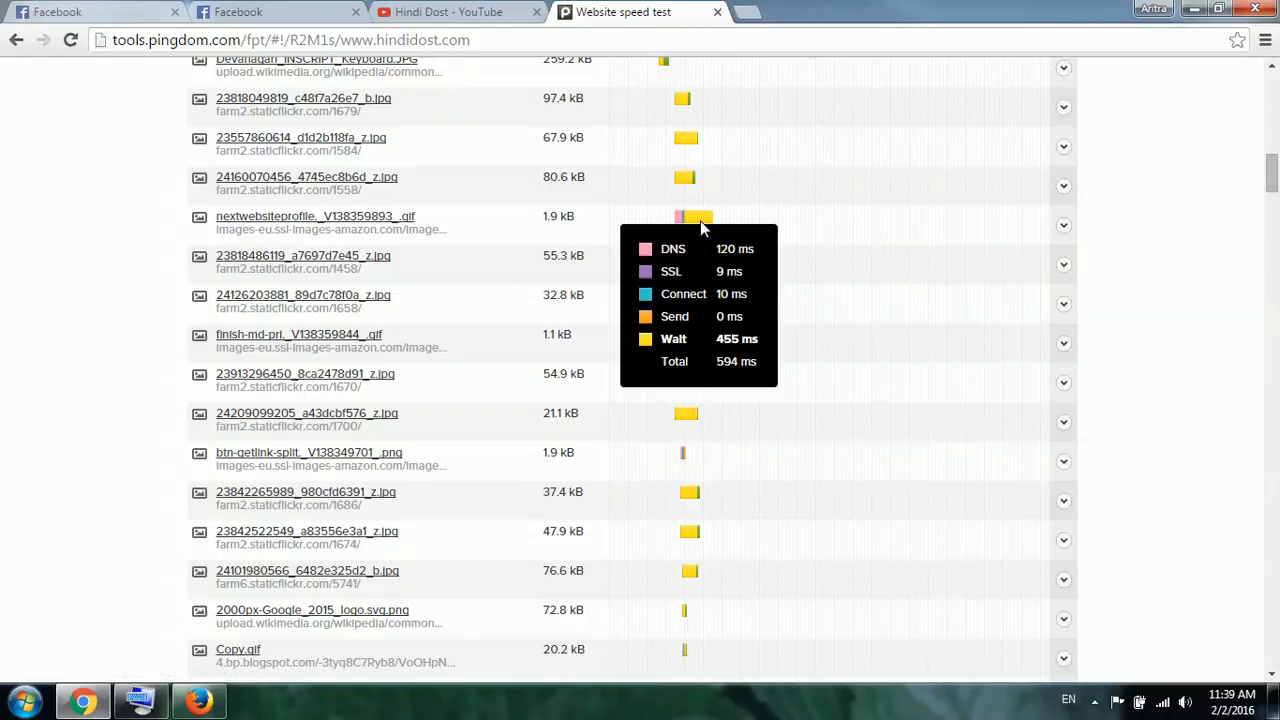
pyautogui.scroll(10, 634, 271)
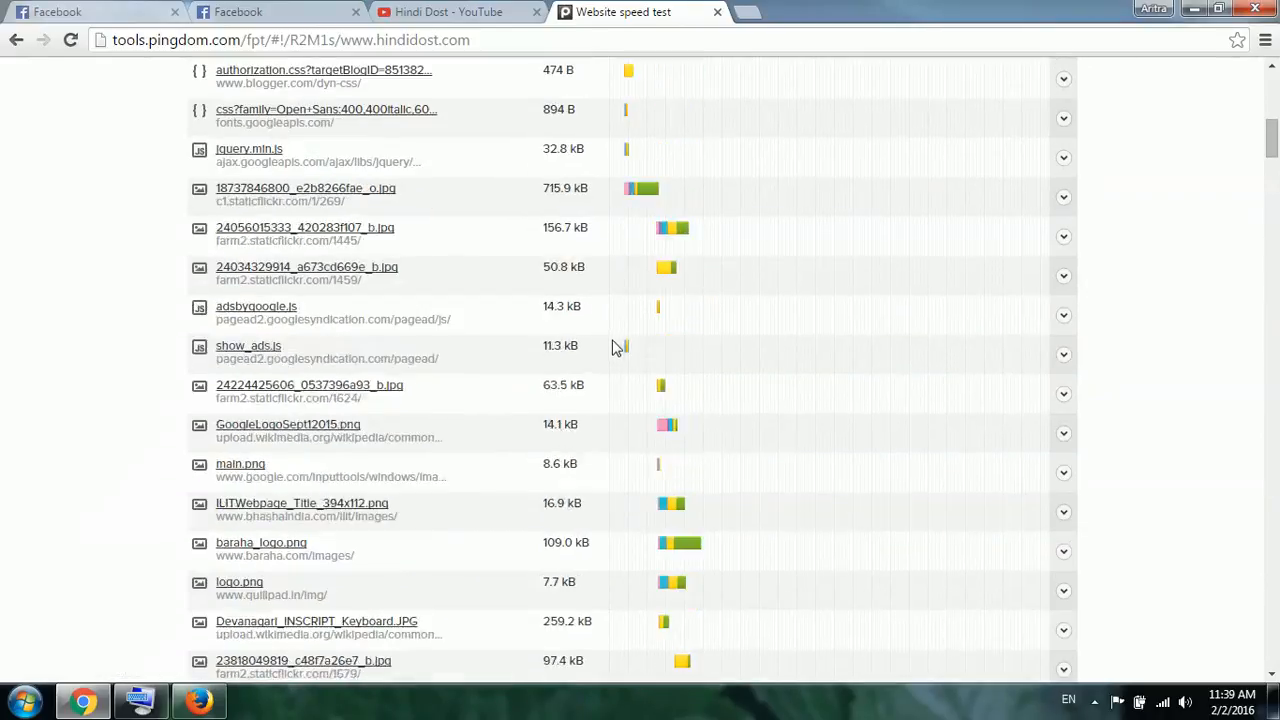
pyautogui.scroll(-12, 766, 370)
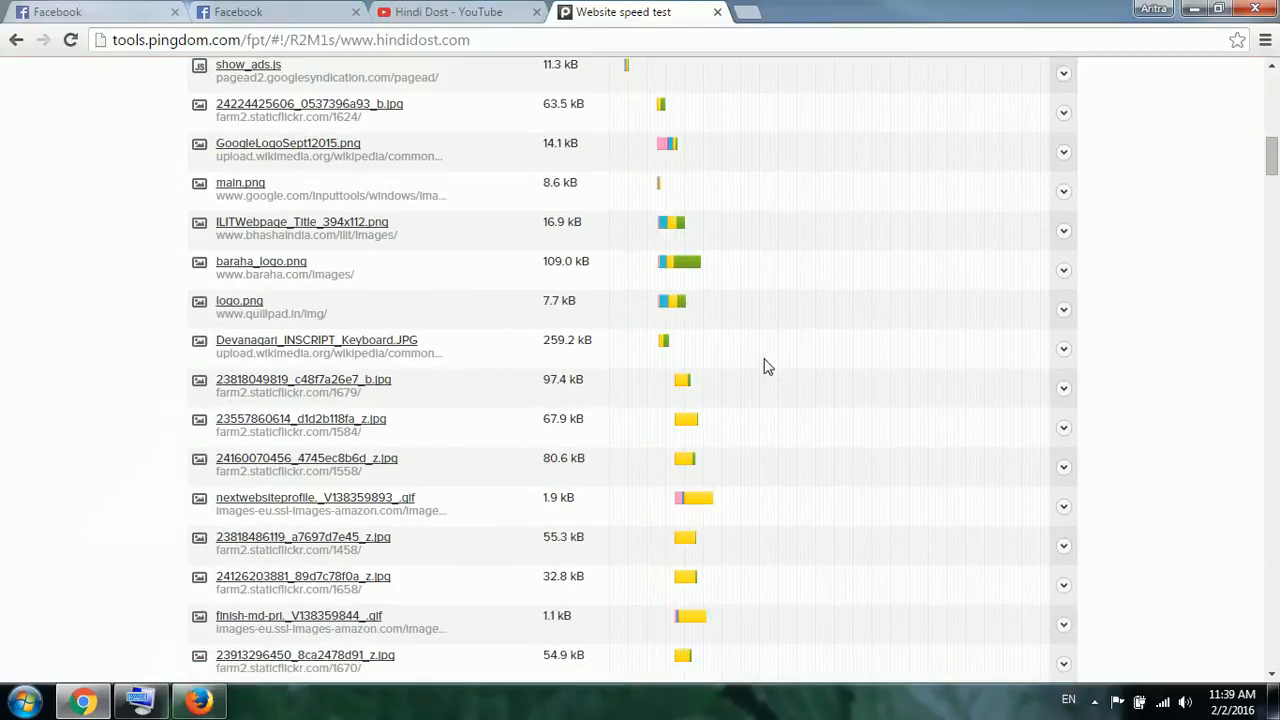
pyautogui.scroll(-15, 766, 385)
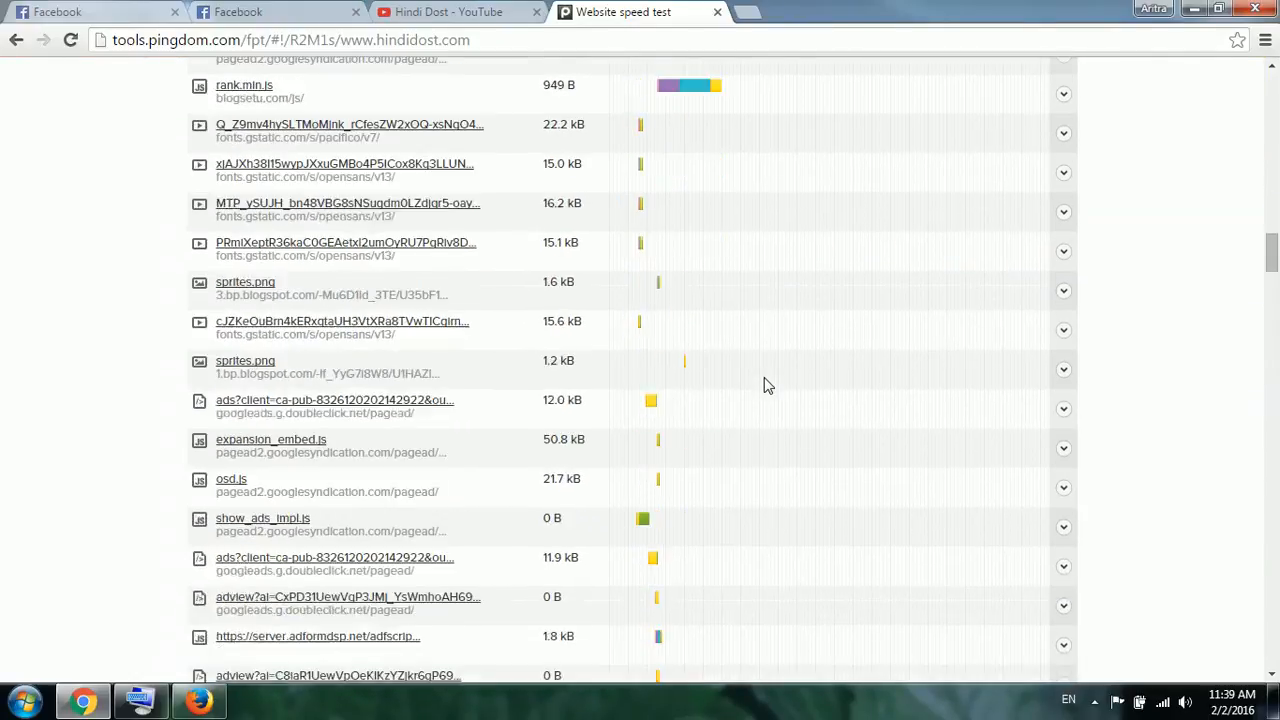
pyautogui.scroll(-15, 766, 385)
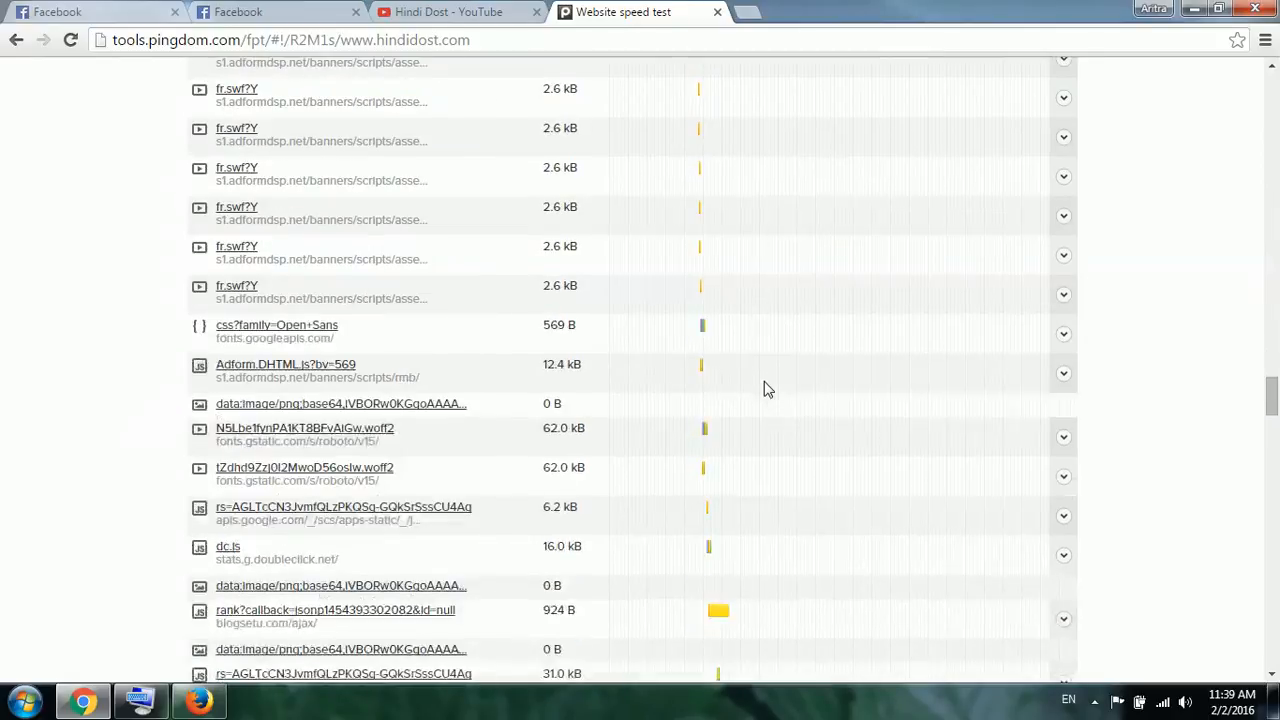
pyautogui.scroll(-1, 766, 394)
pyautogui.scroll(4, 766, 394)
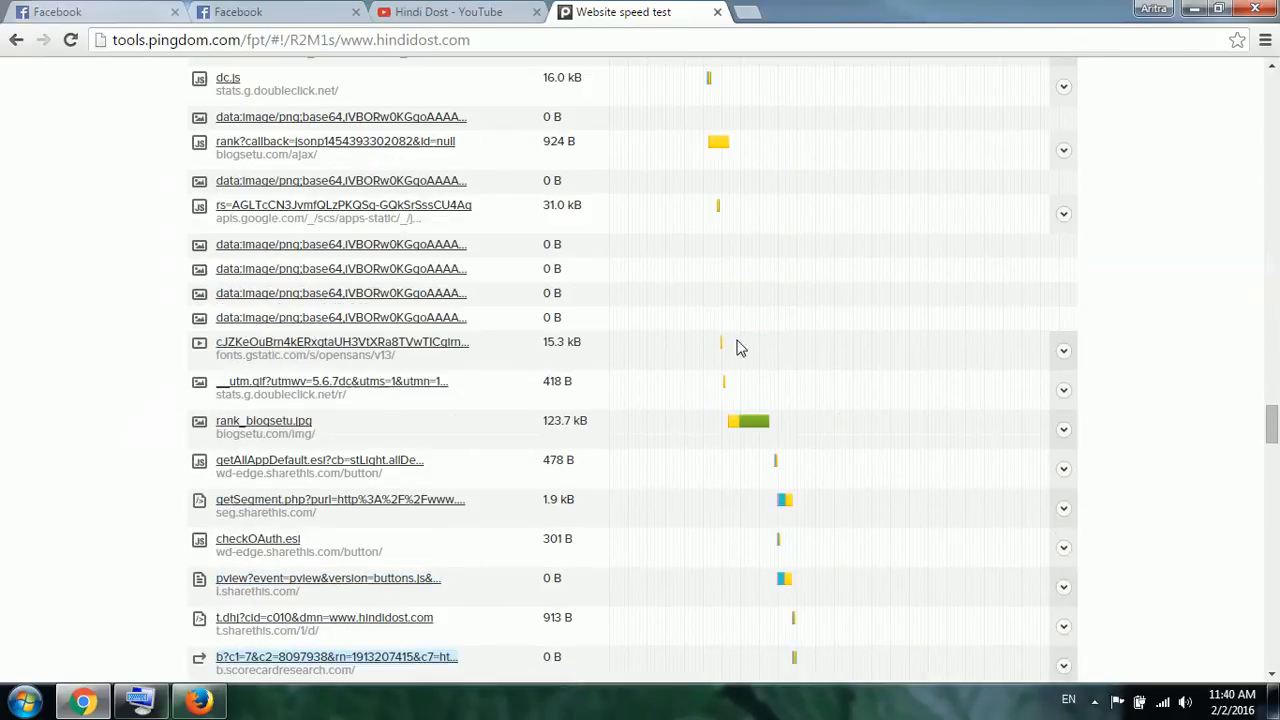
# Examine the timing breakdowns of rank_blogsetu.jpg, the Facebook like.php requests and the vrw8lwsLQtv.js scripts through the end of the waterfall.
pyautogui.moveTo(740, 428)
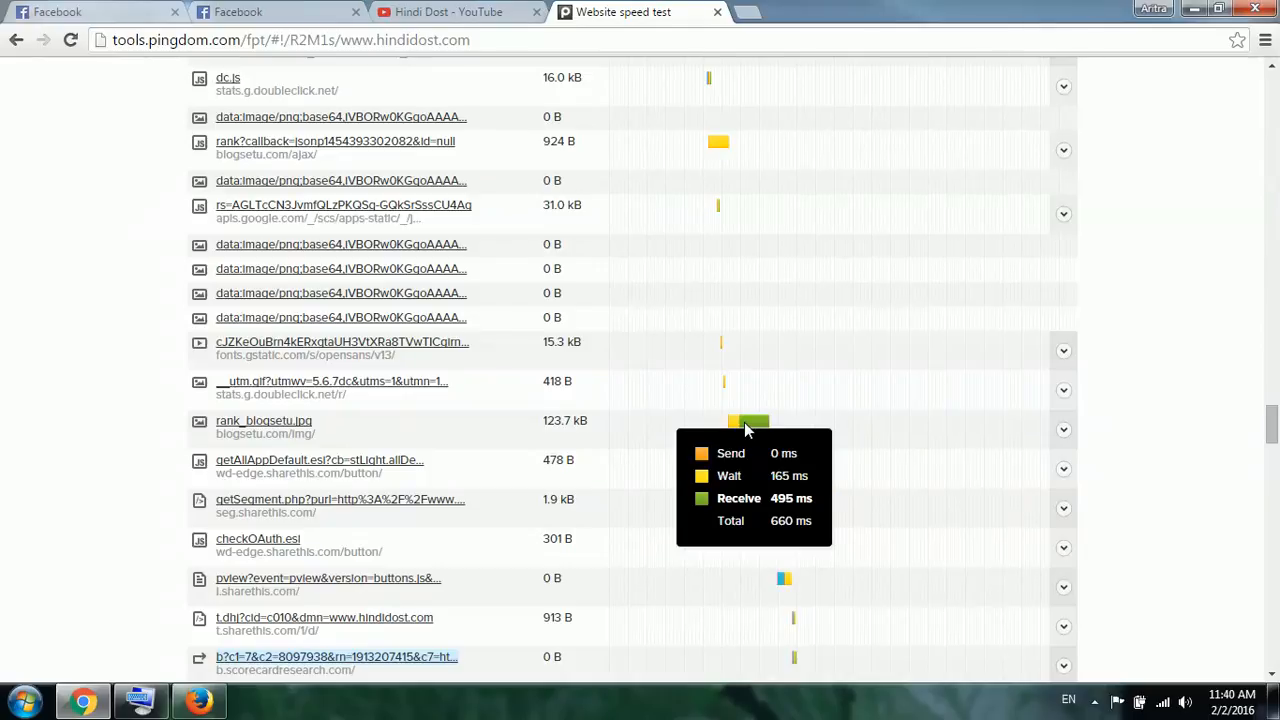
pyautogui.scroll(-12, 745, 428)
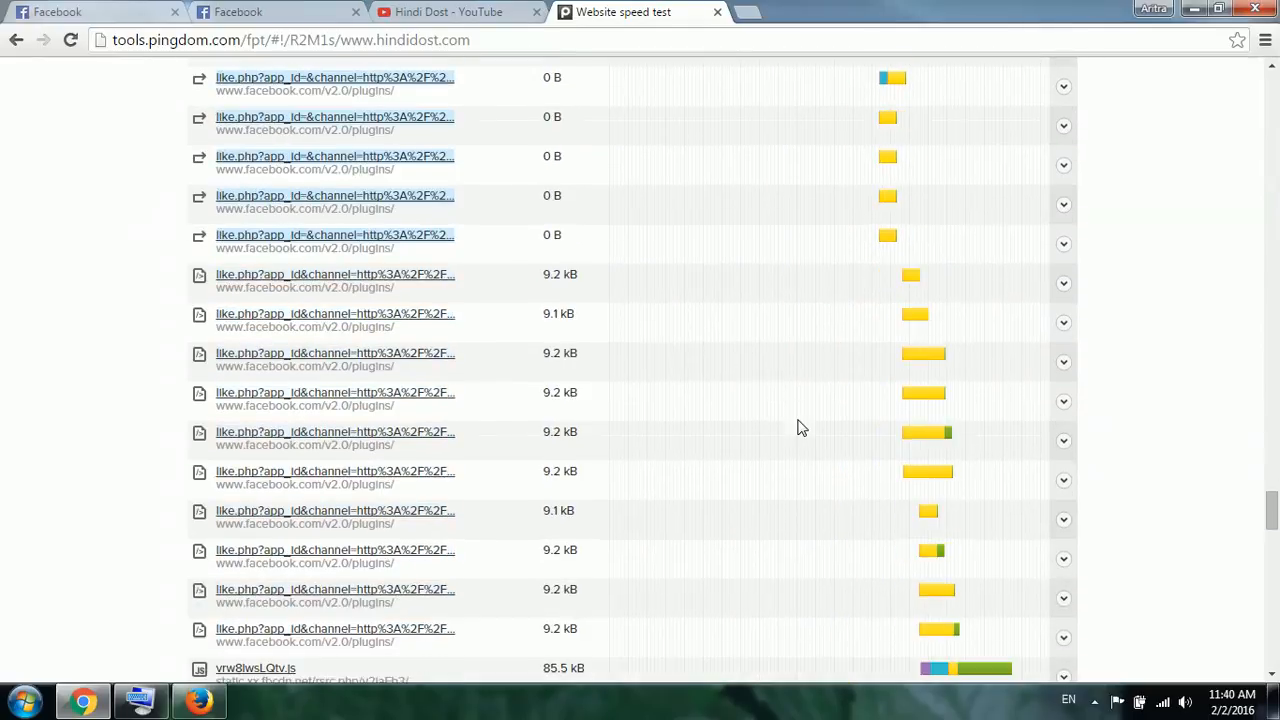
pyautogui.scroll(-3, 800, 428)
pyautogui.moveTo(929, 323)
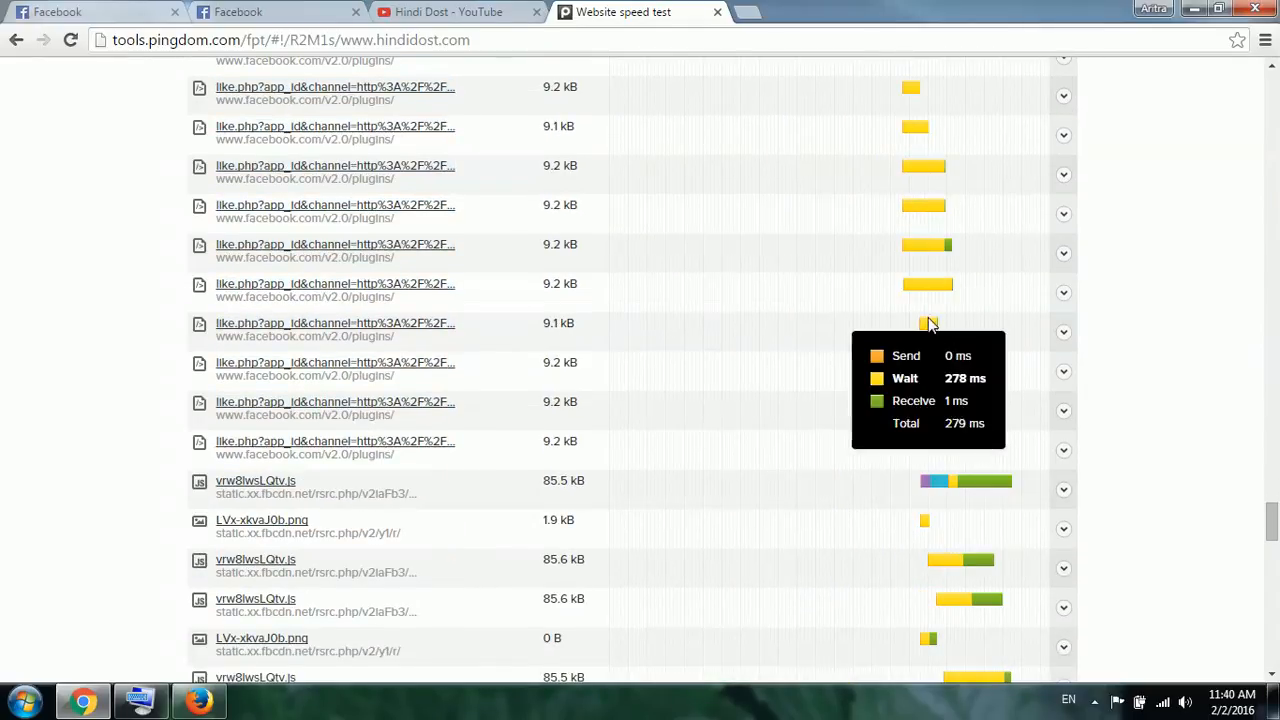
pyautogui.moveTo(925, 294)
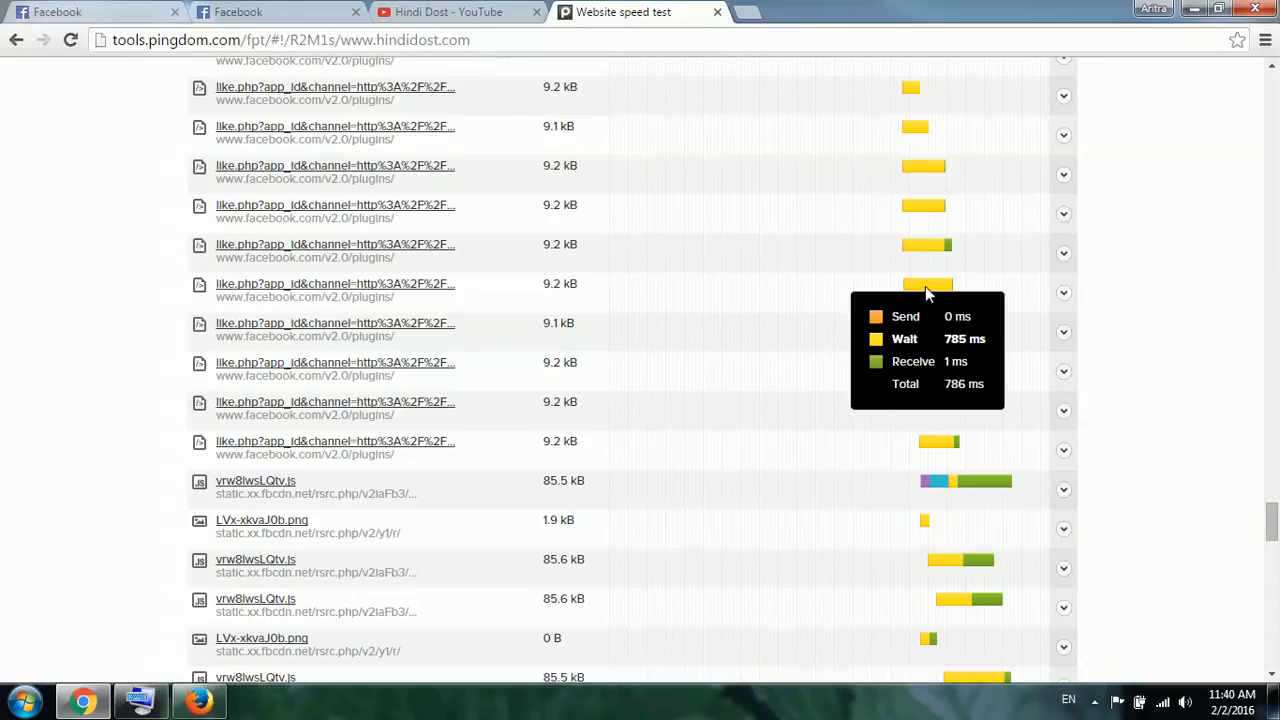
pyautogui.scroll(-6, 925, 286)
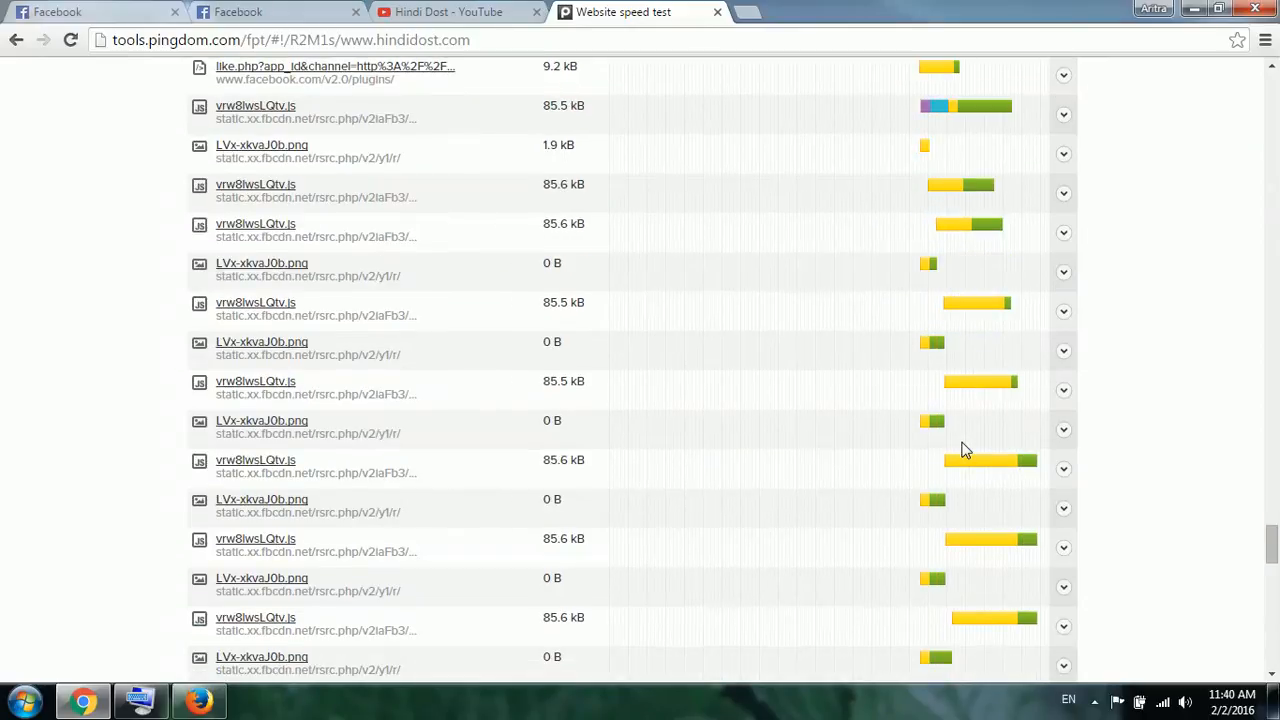
pyautogui.moveTo(970, 470)
pyautogui.scroll(-2, 969, 464)
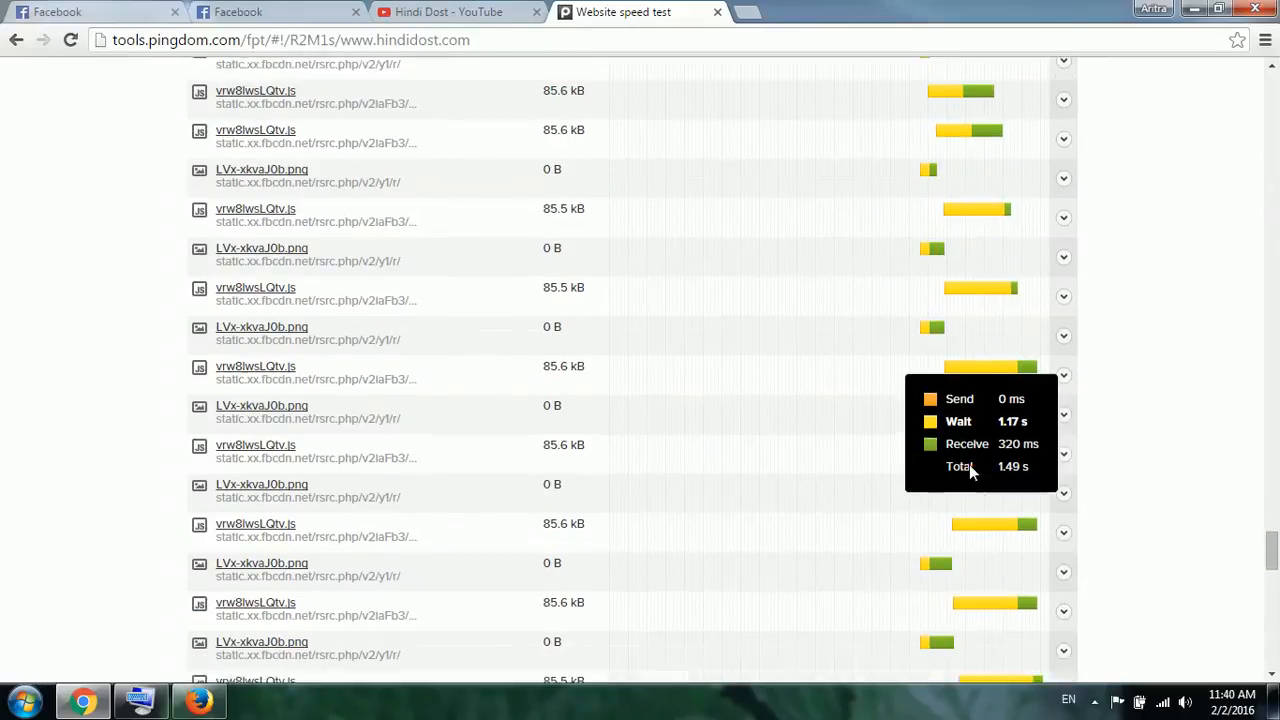
pyautogui.scroll(-3, 980, 445)
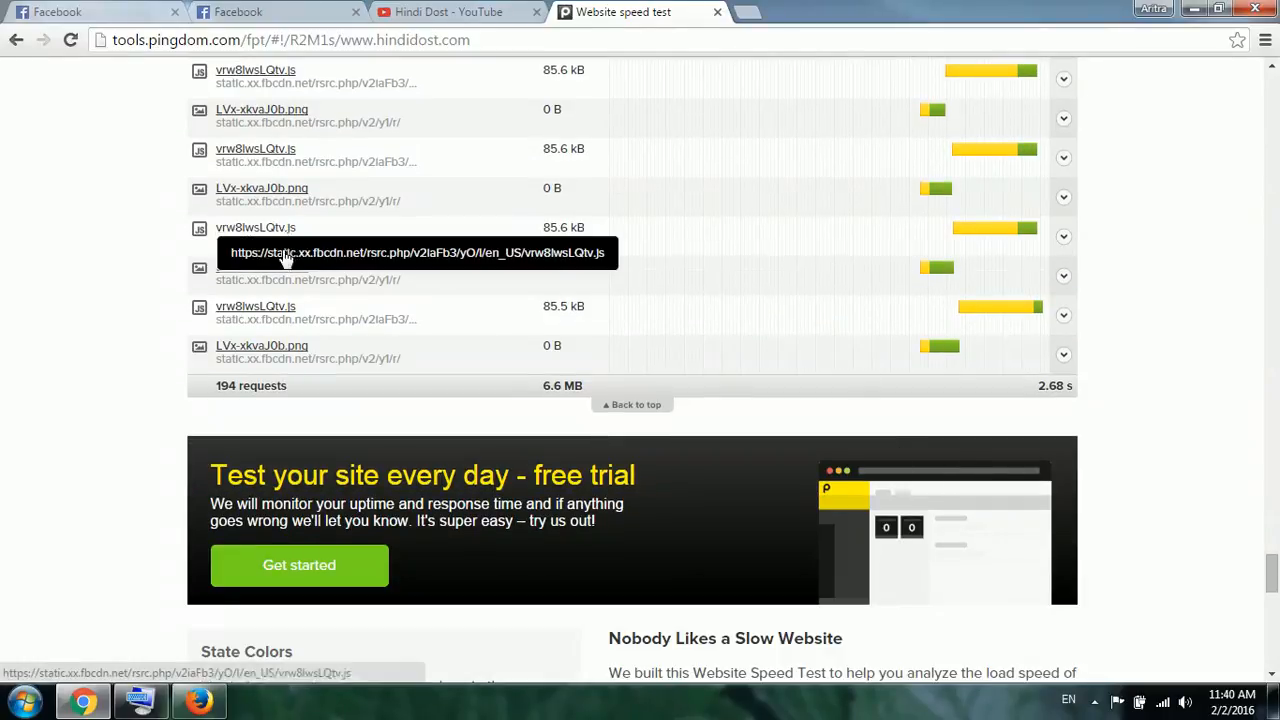
pyautogui.scroll(10, 123, 369)
pyautogui.scroll(10, 124, 370)
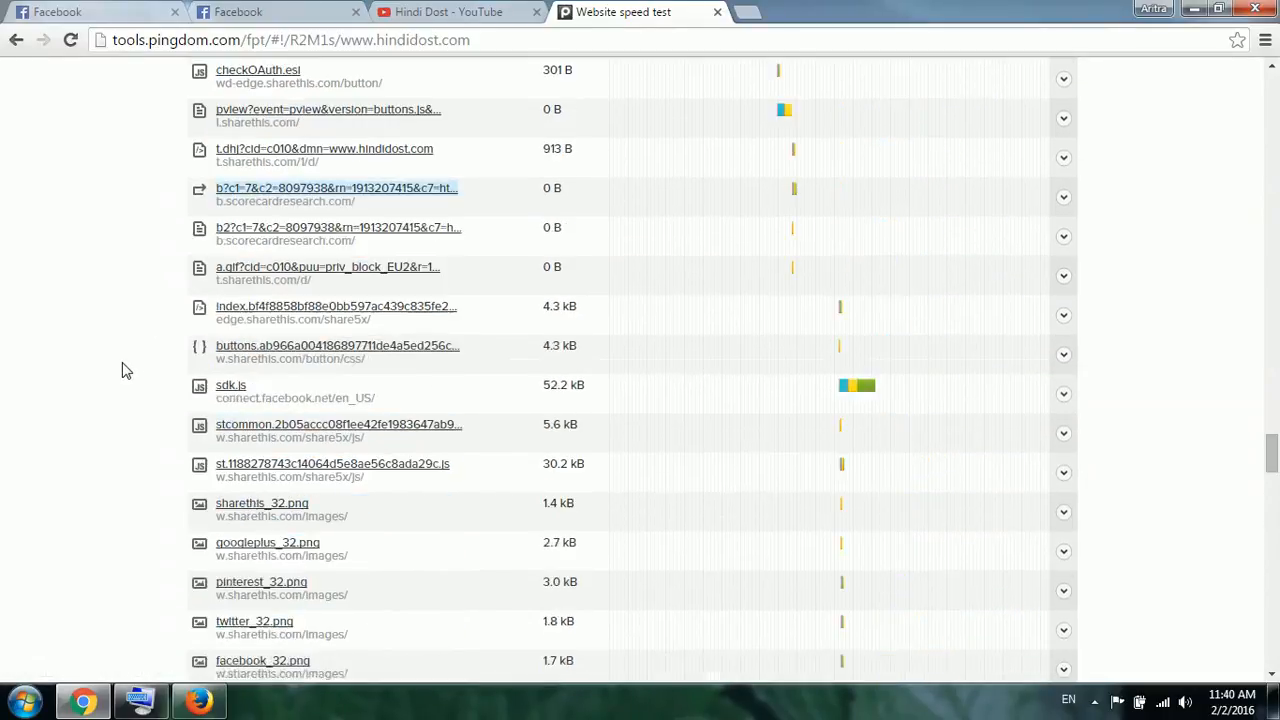
pyautogui.scroll(10, 123, 370)
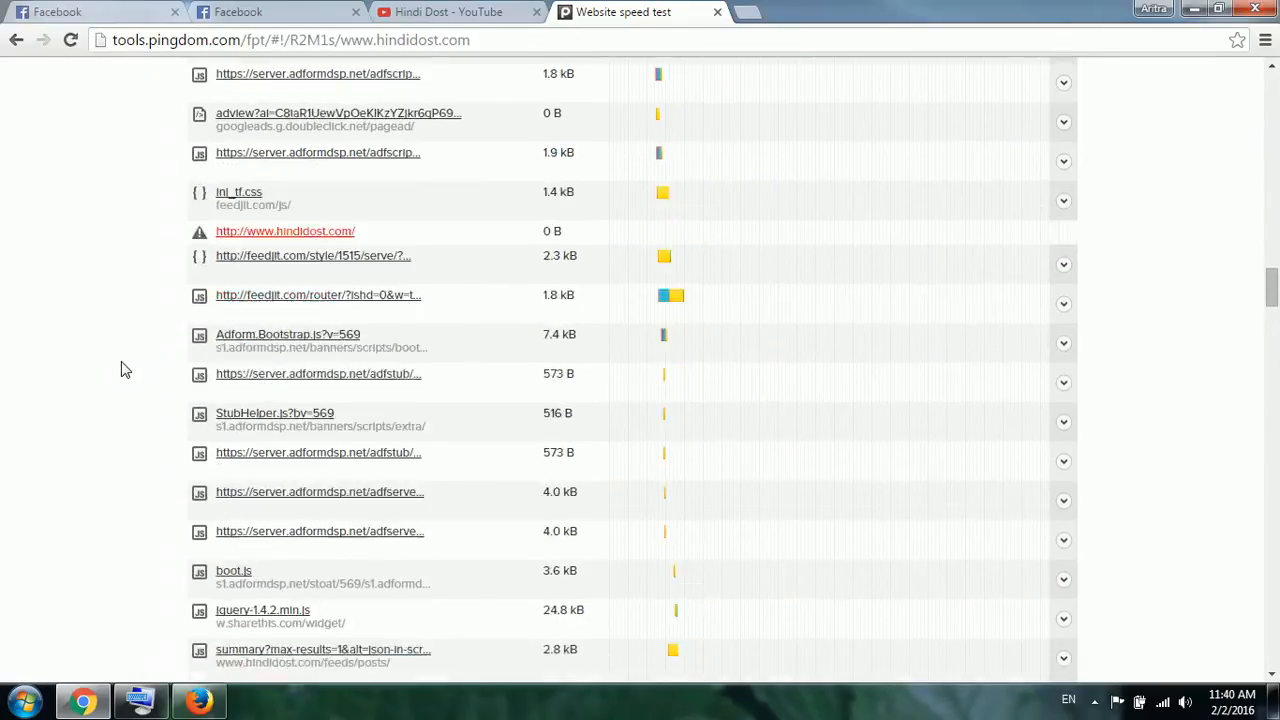
pyautogui.scroll(10, 127, 390)
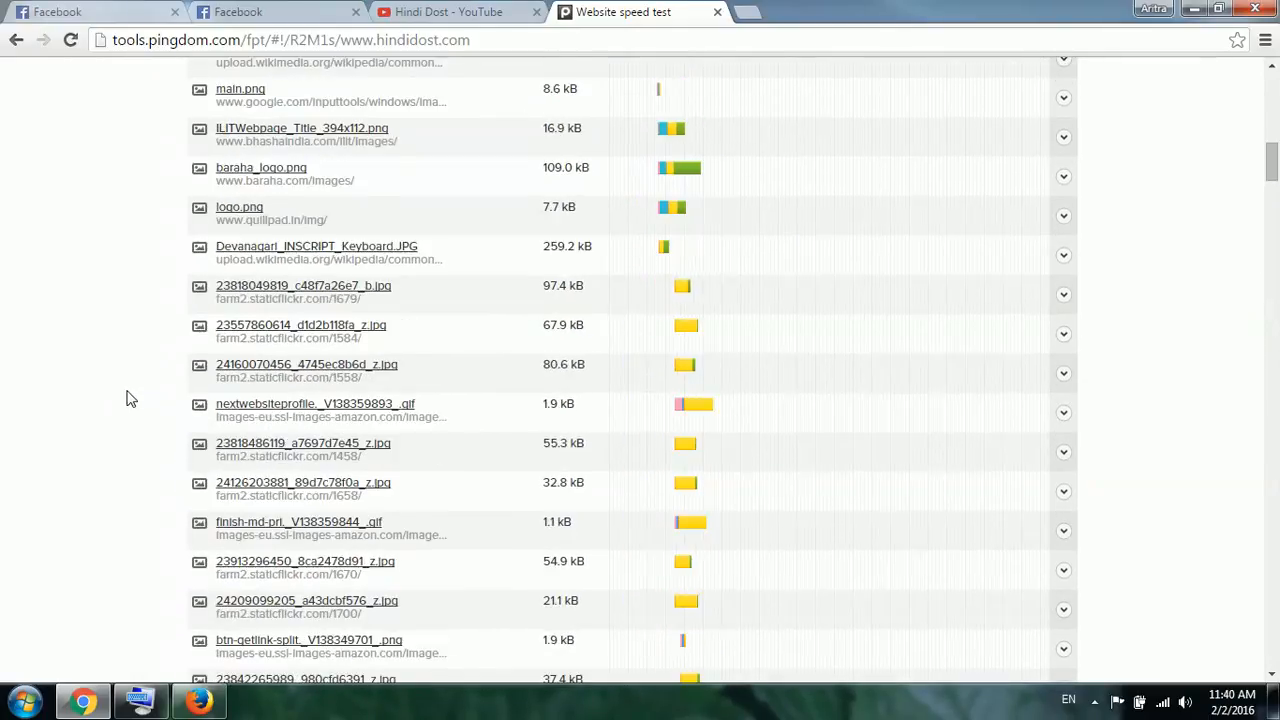
pyautogui.scroll(-10, 127, 398)
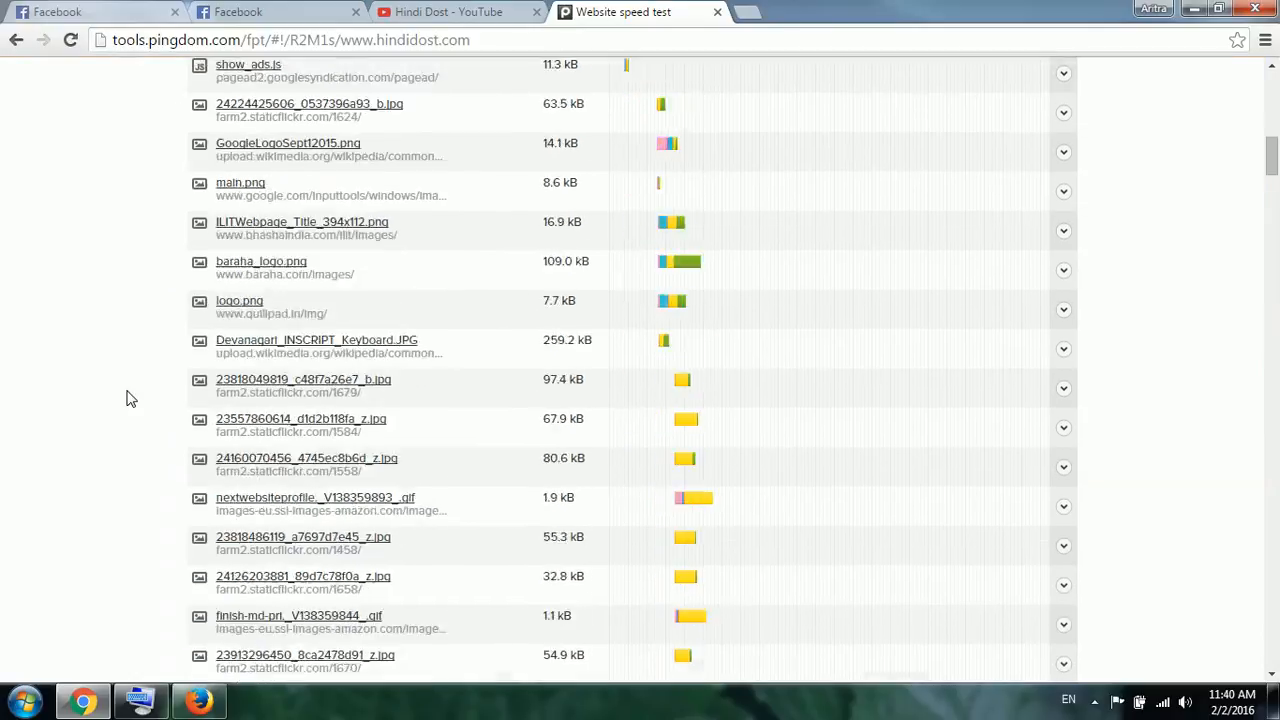
pyautogui.scroll(-10, 127, 398)
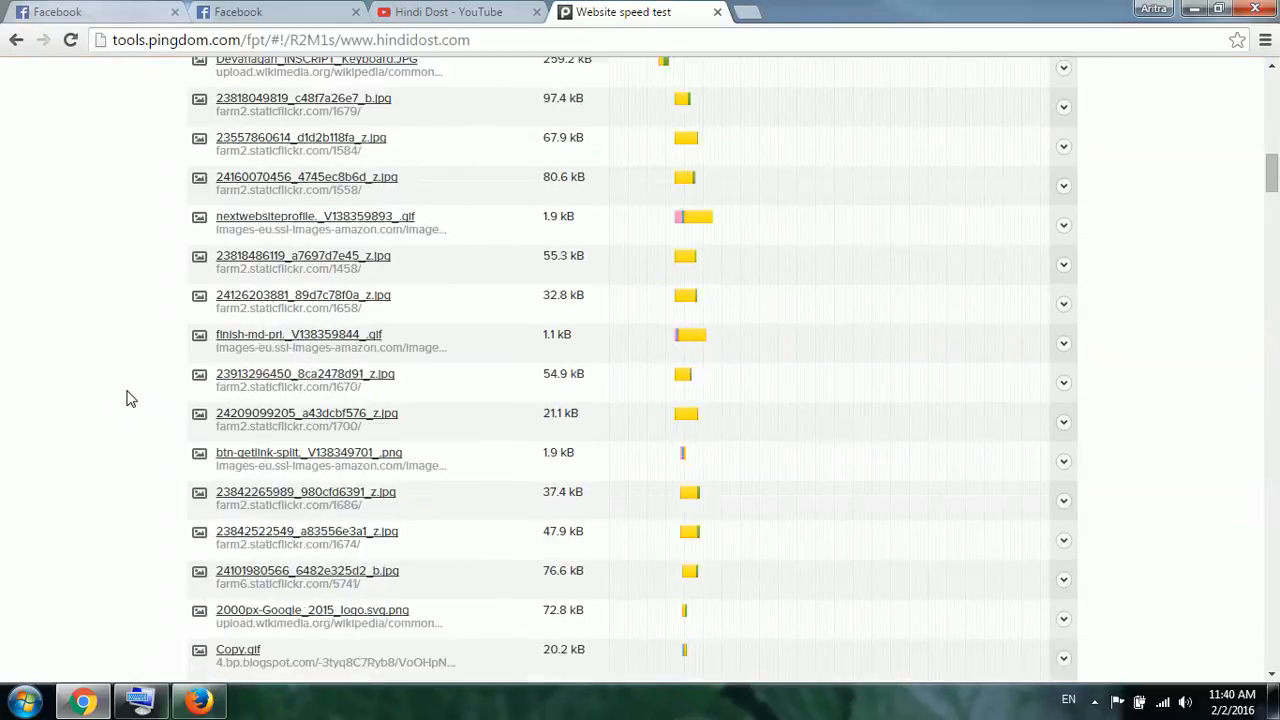
pyautogui.scroll(-10, 127, 398)
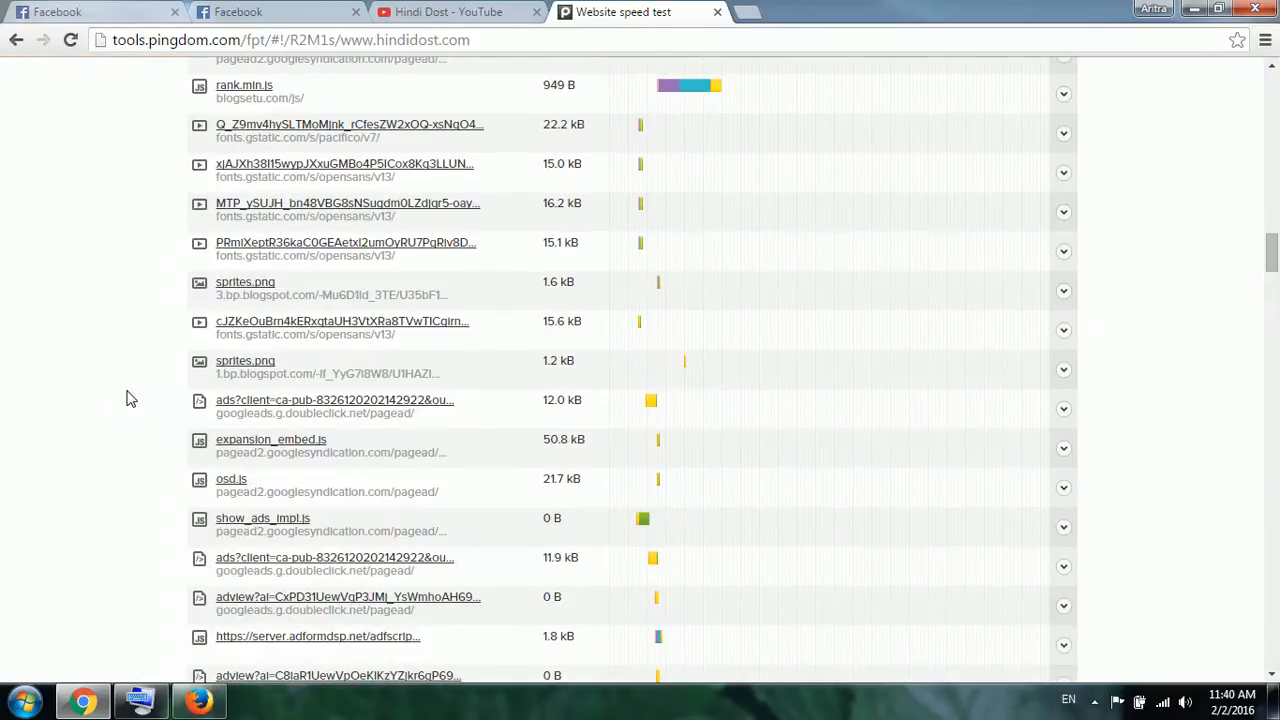
pyautogui.scroll(-5, 127, 400)
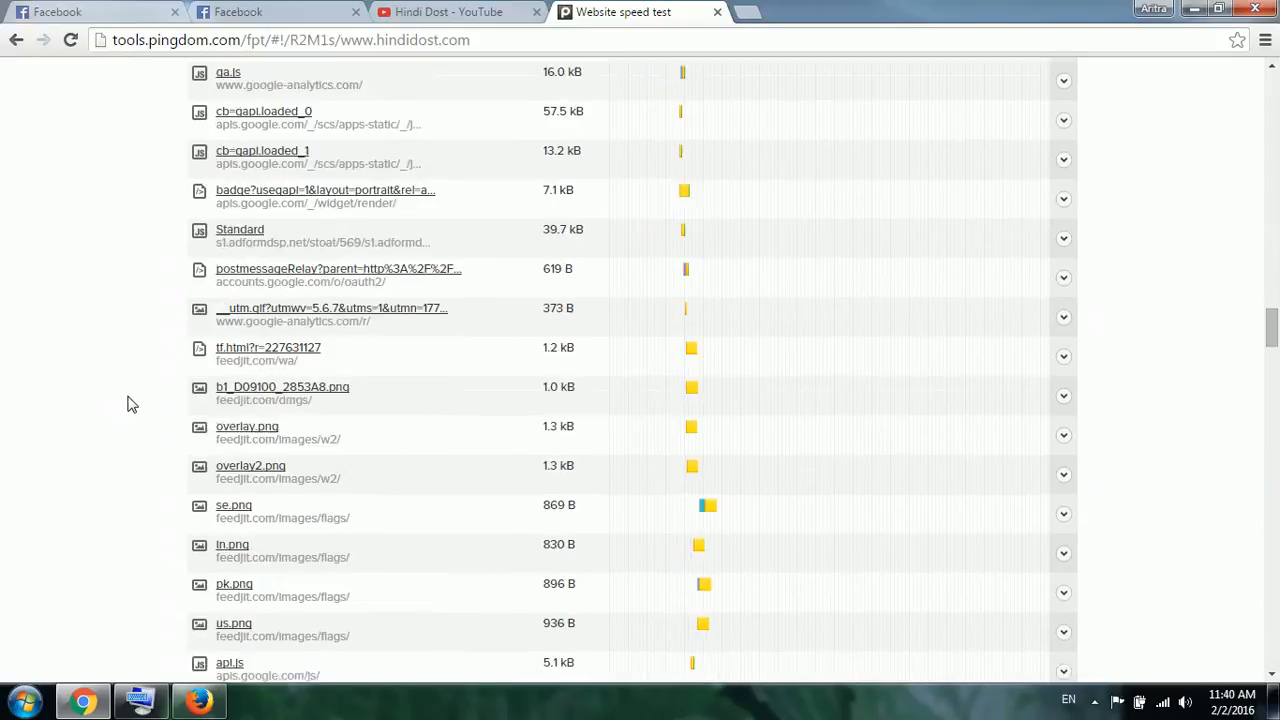
pyautogui.scroll(12, 127, 400)
pyautogui.scroll(20, 127, 404)
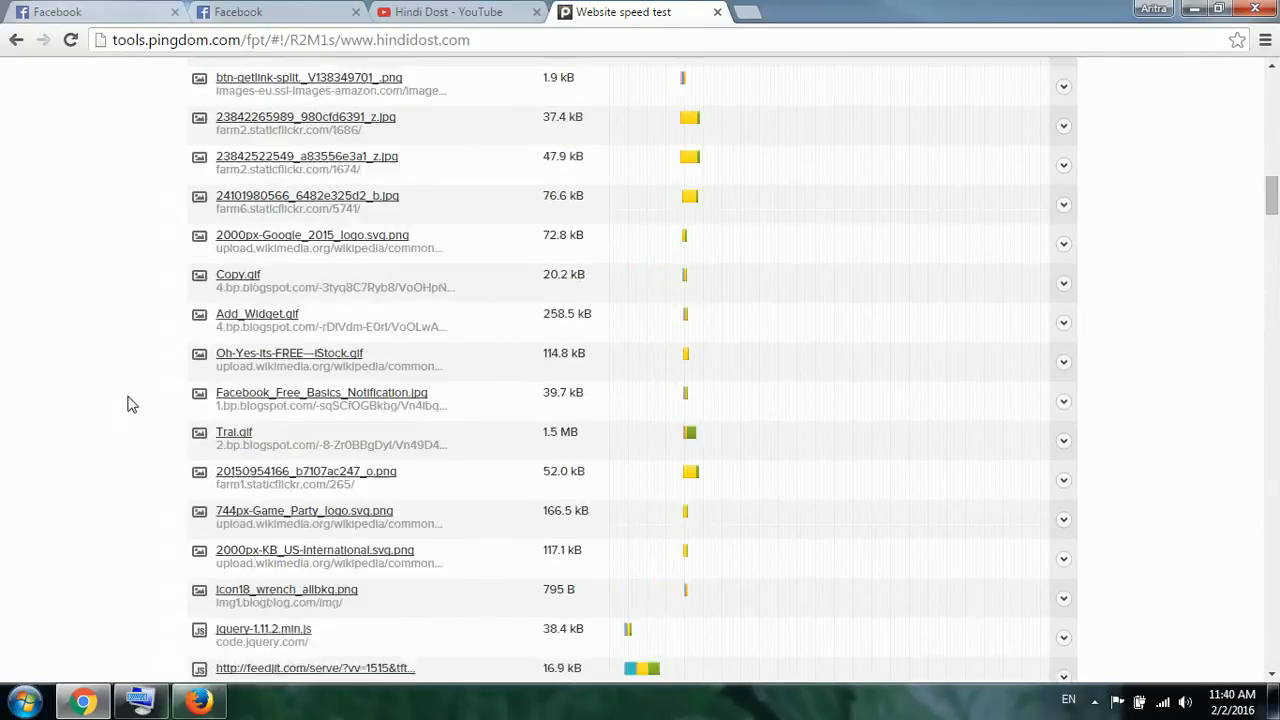
pyautogui.scroll(-3, 129, 403)
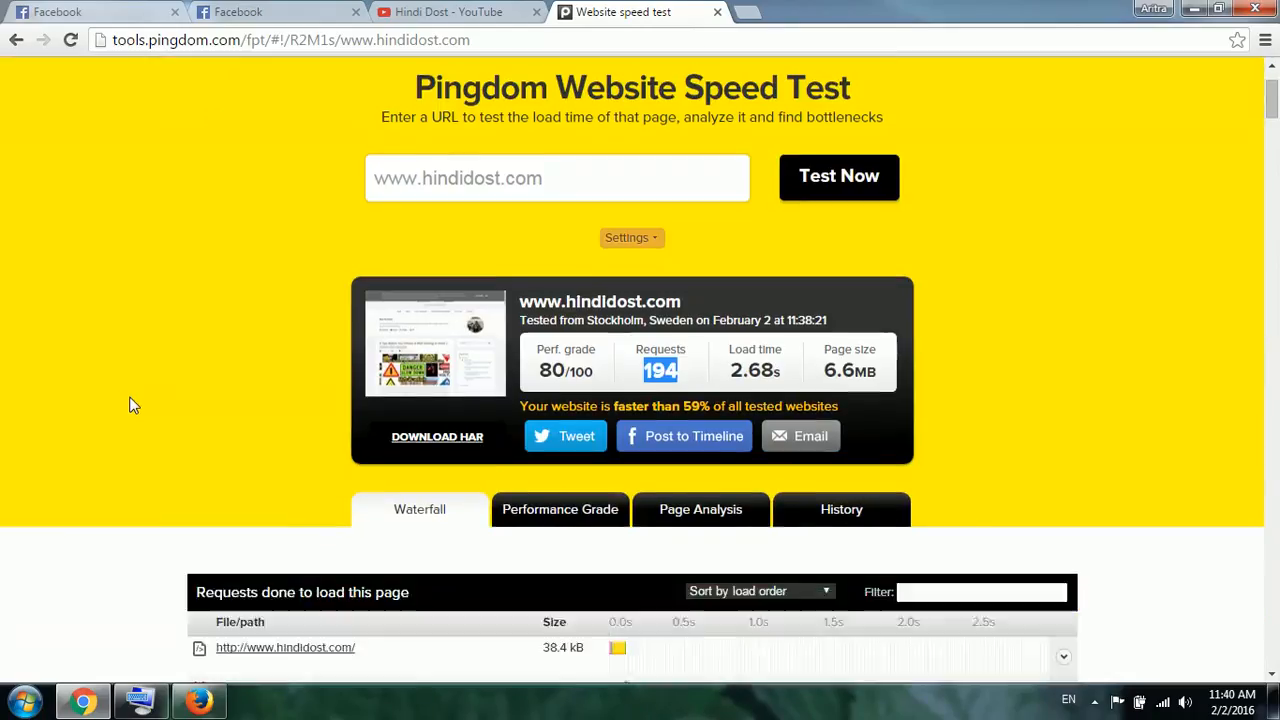
pyautogui.scroll(4, 129, 403)
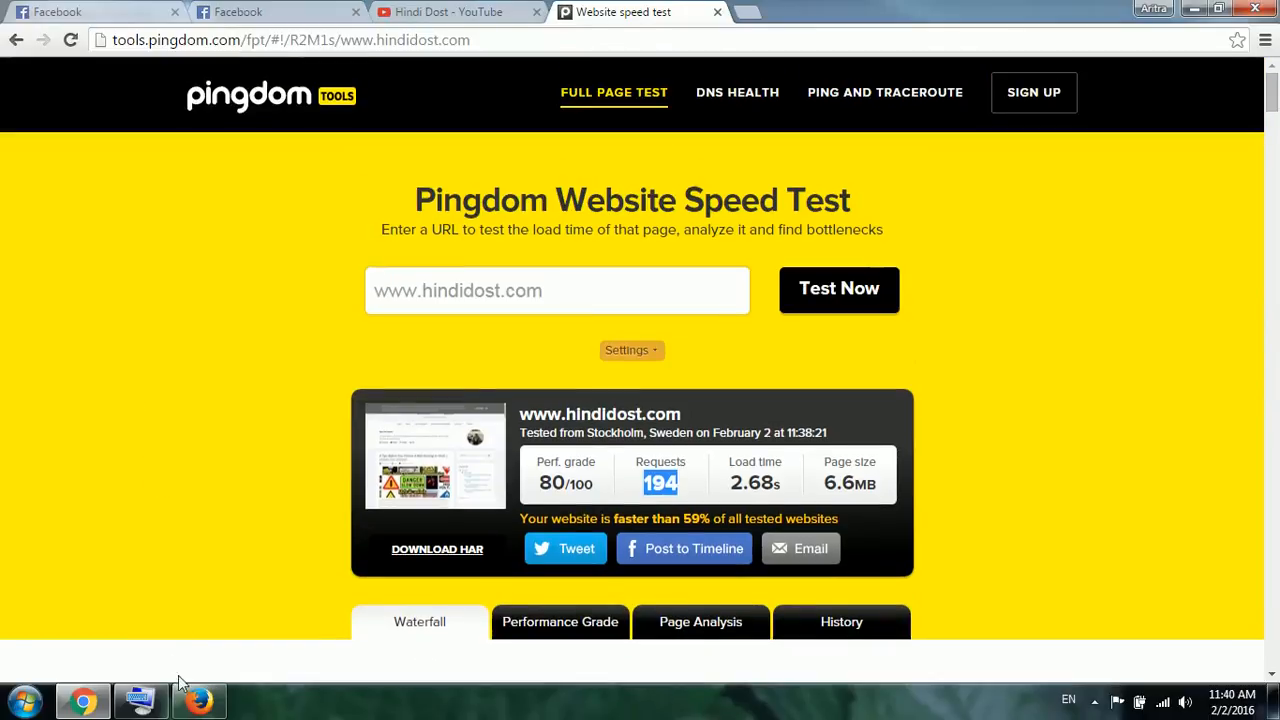
# Switch to Firefox.
pyautogui.click(197, 700)
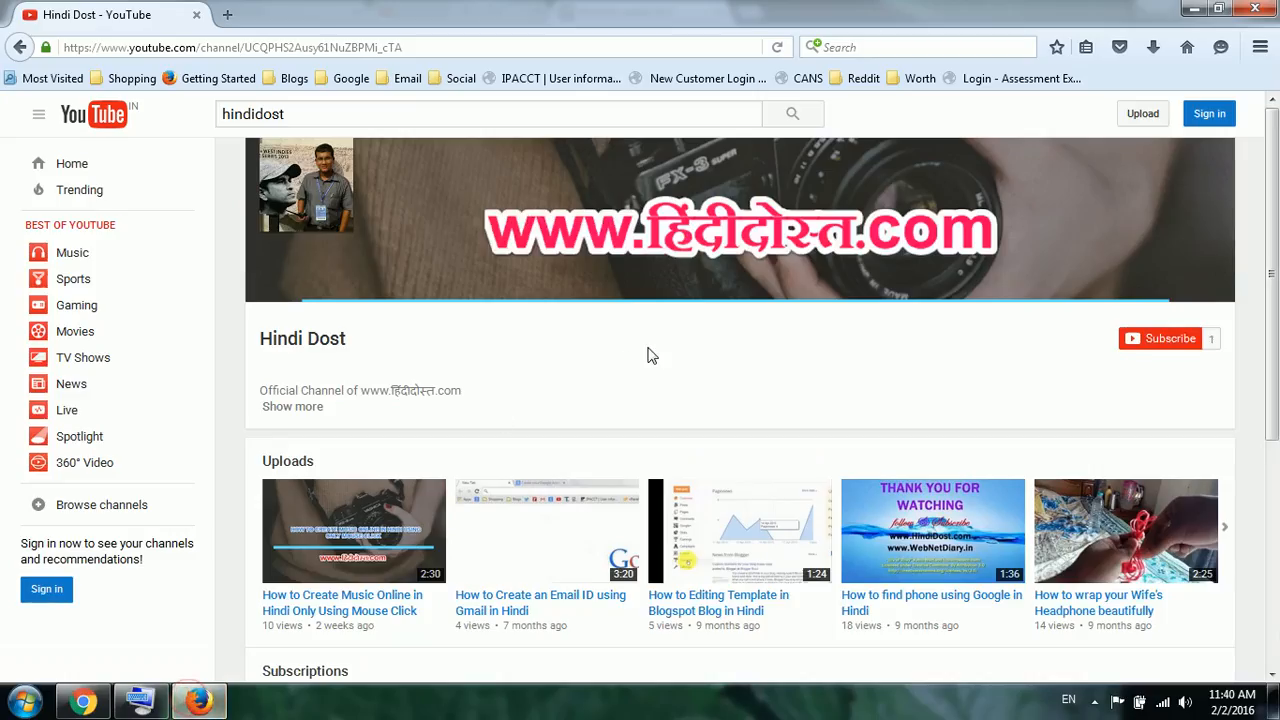